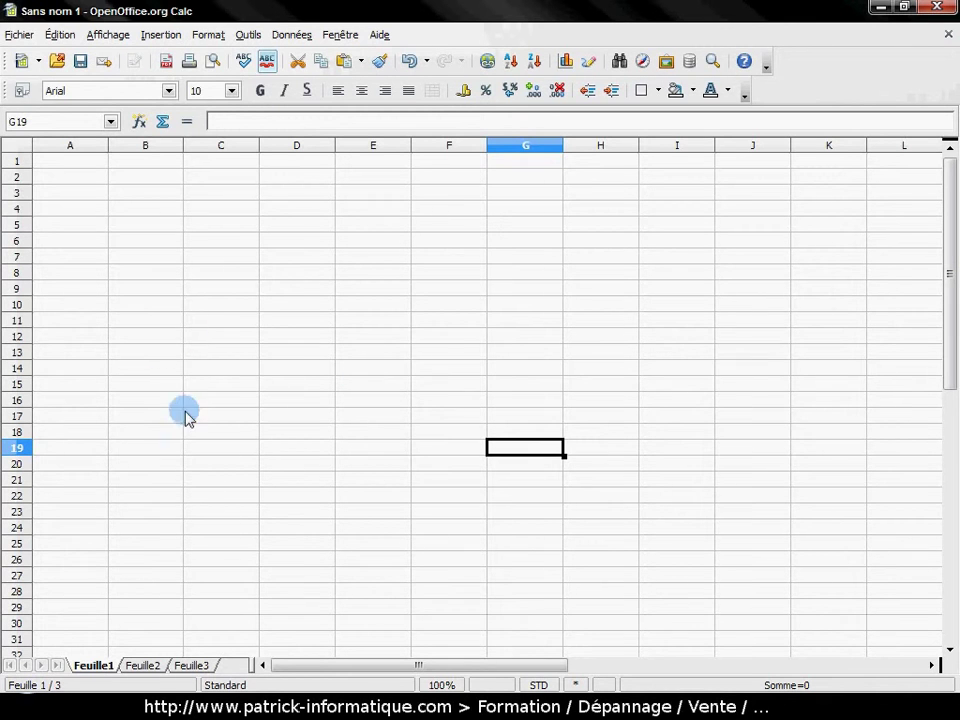
# Enter the year 2009 in cell A2.
pyautogui.click(84, 186)
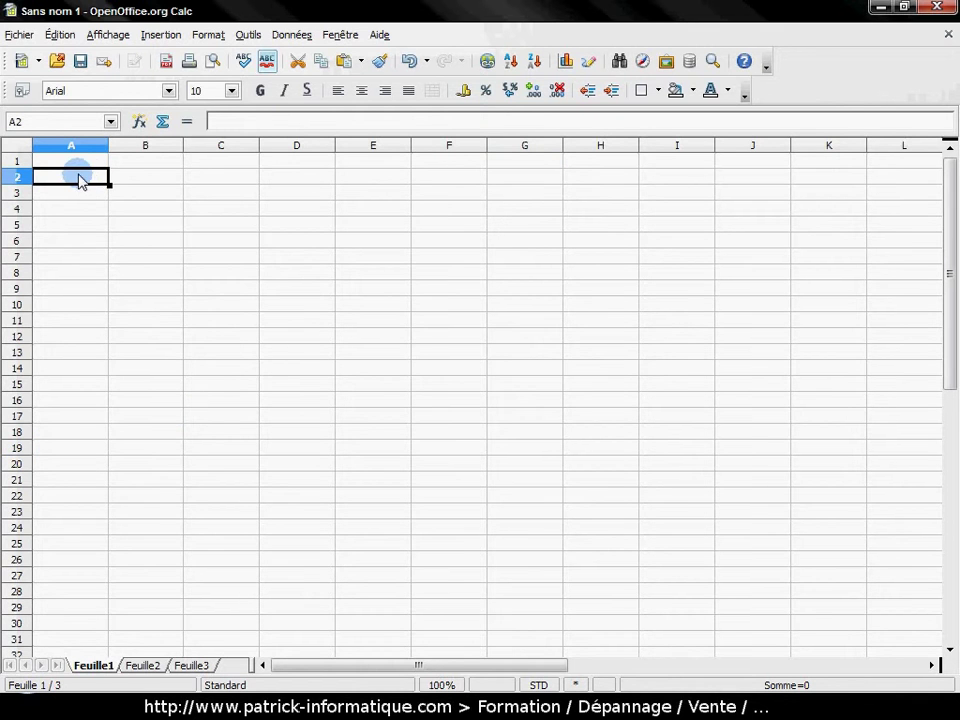
pyautogui.write('2009')
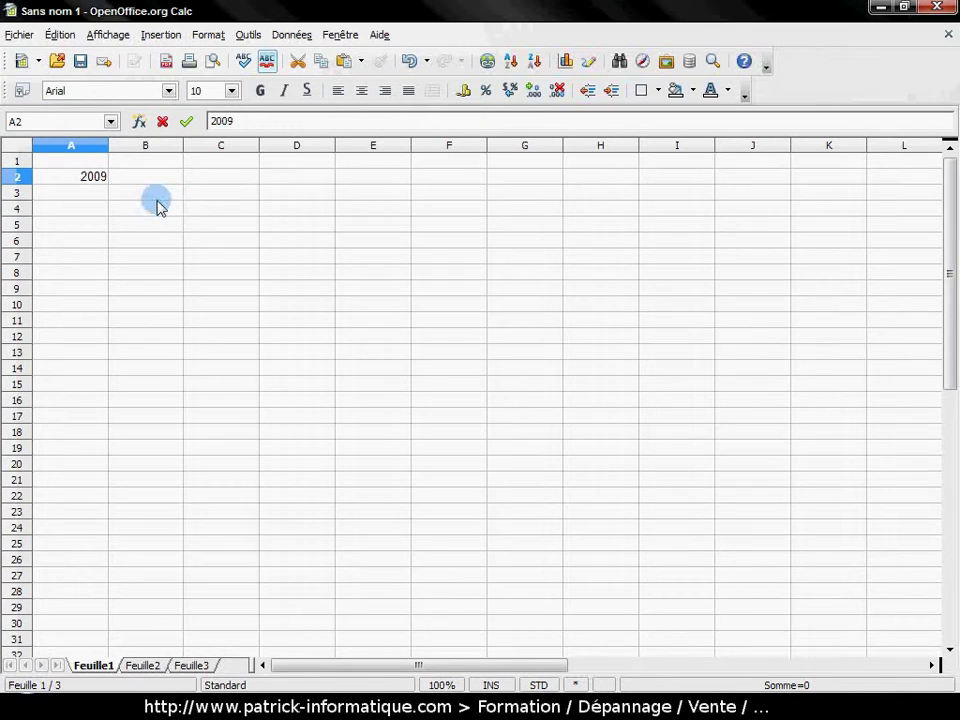
pyautogui.press('Tab')
pyautogui.press('Right')
pyautogui.press('Right')
pyautogui.press('Right')
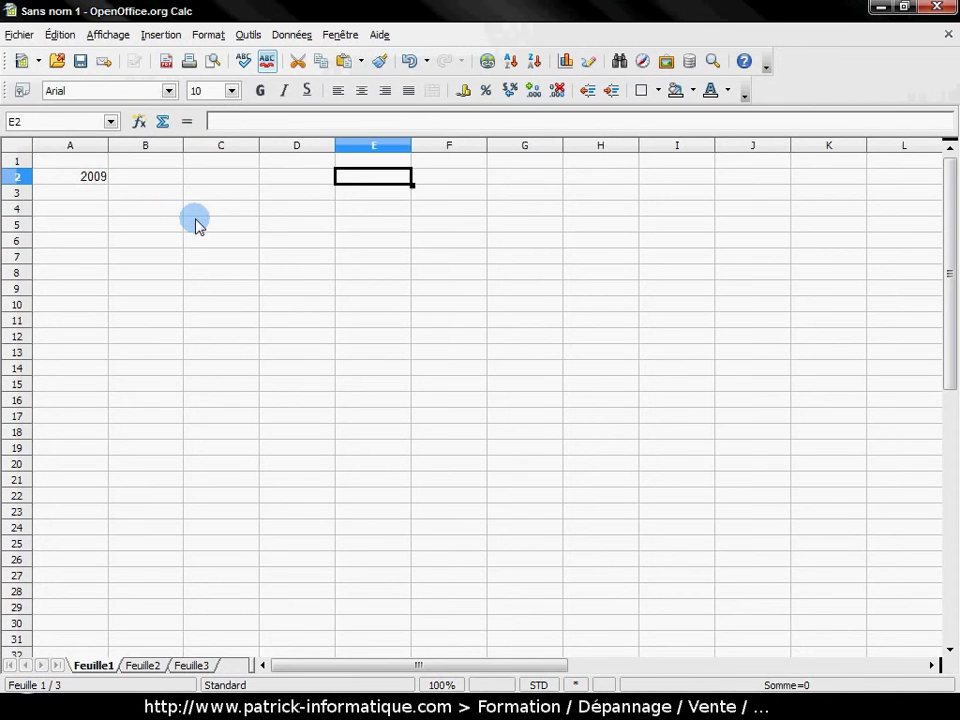
pyautogui.press('Left')
pyautogui.press('Left')
pyautogui.press('Down')
pyautogui.press('Left')
pyautogui.press('Up')
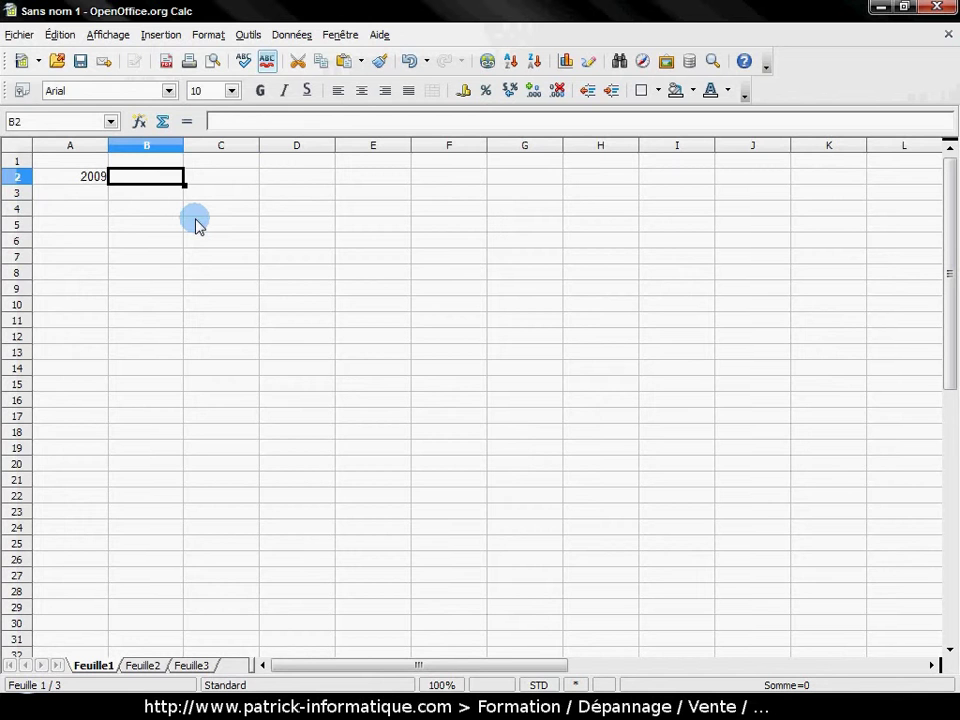
# Enter the column headings Opérations, Débit and Crédit in cells B2 to D2.
pyautogui.write('Opérations')
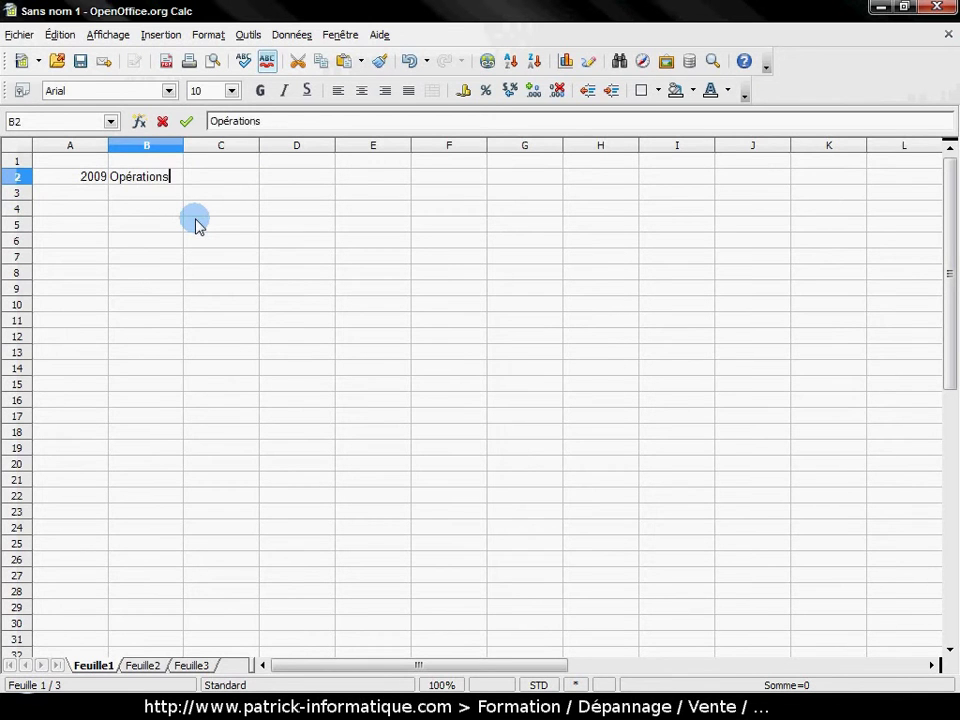
pyautogui.press('Tab')
pyautogui.write('Débit')
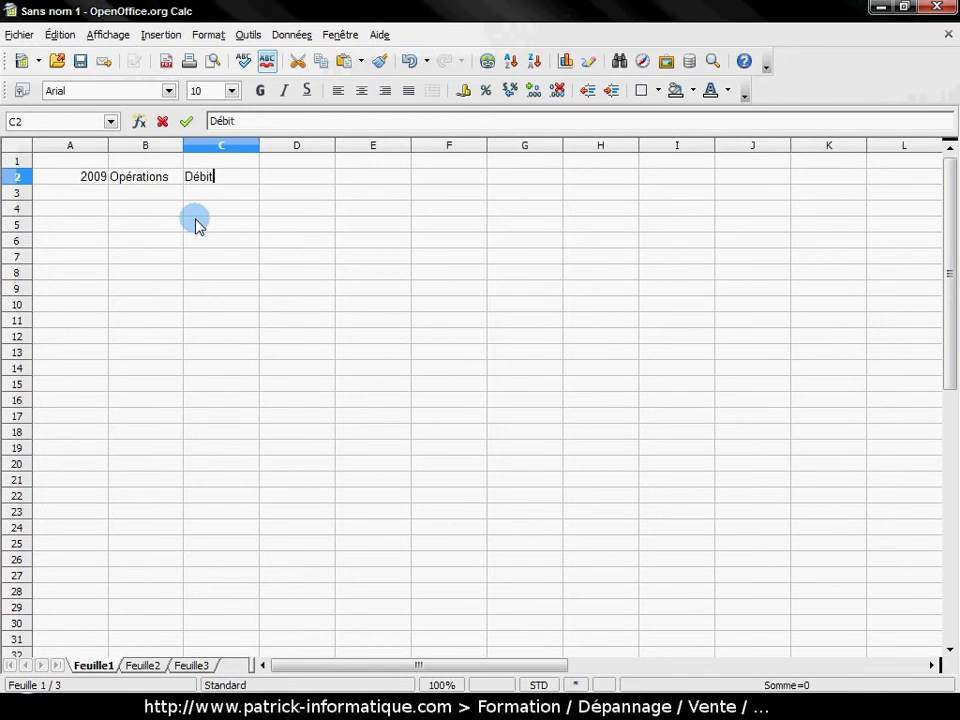
pyautogui.press('Tab')
pyautogui.write('C')
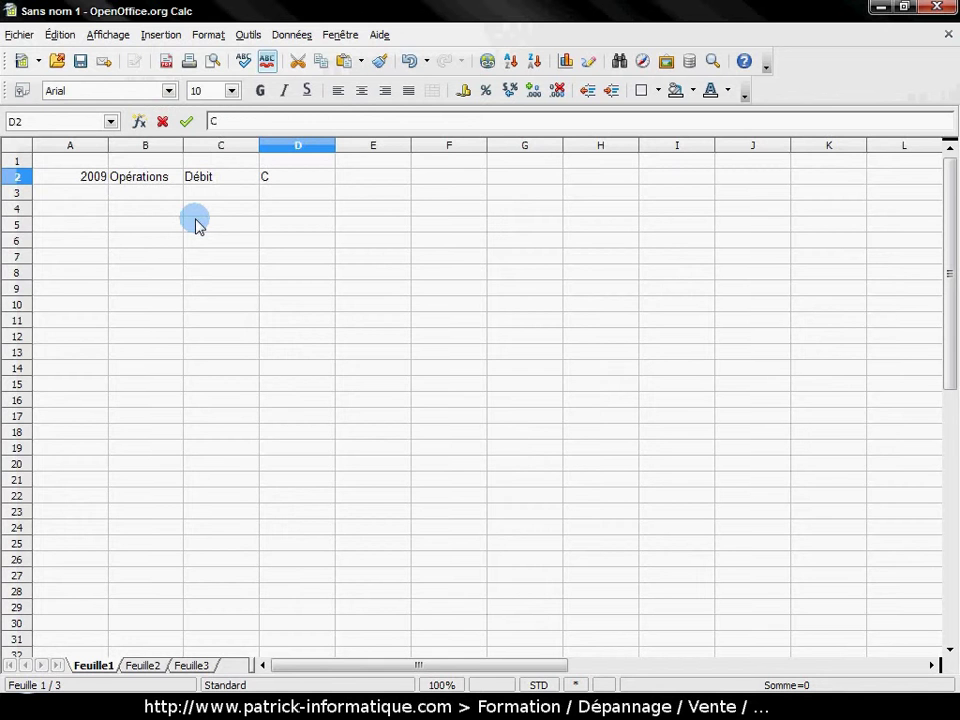
pyautogui.write('rédit')
pyautogui.press('Return')
# Enter Date in cell A3 and Solde précédent in cell B3, correcting the spelling of précédent.
pyautogui.press('Left')
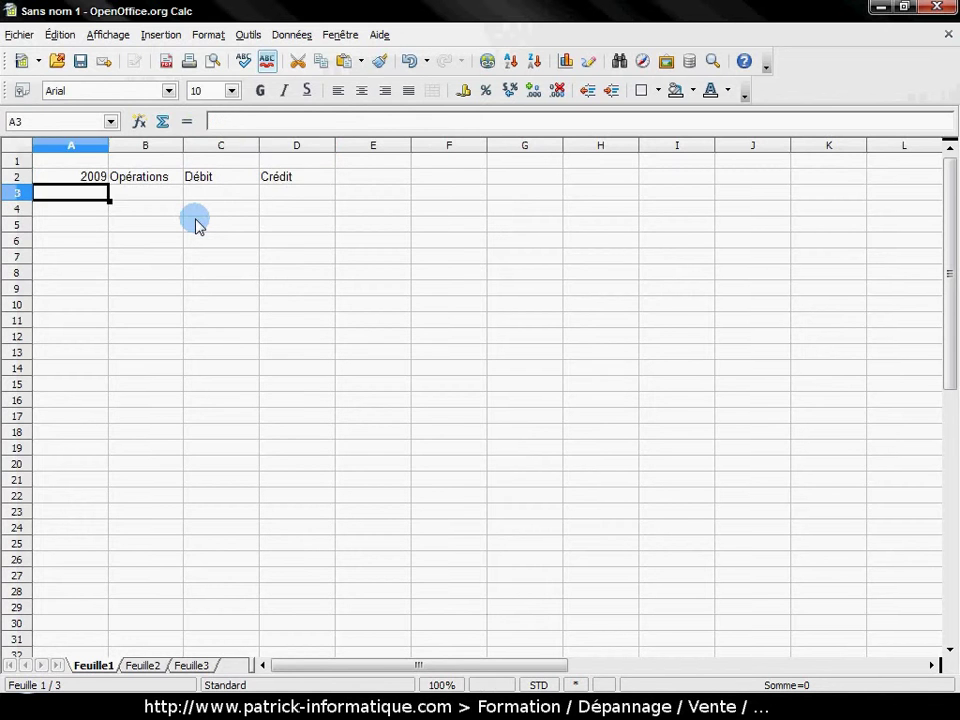
pyautogui.write('Date')
pyautogui.press('Tab')
pyautogui.write('Sol')
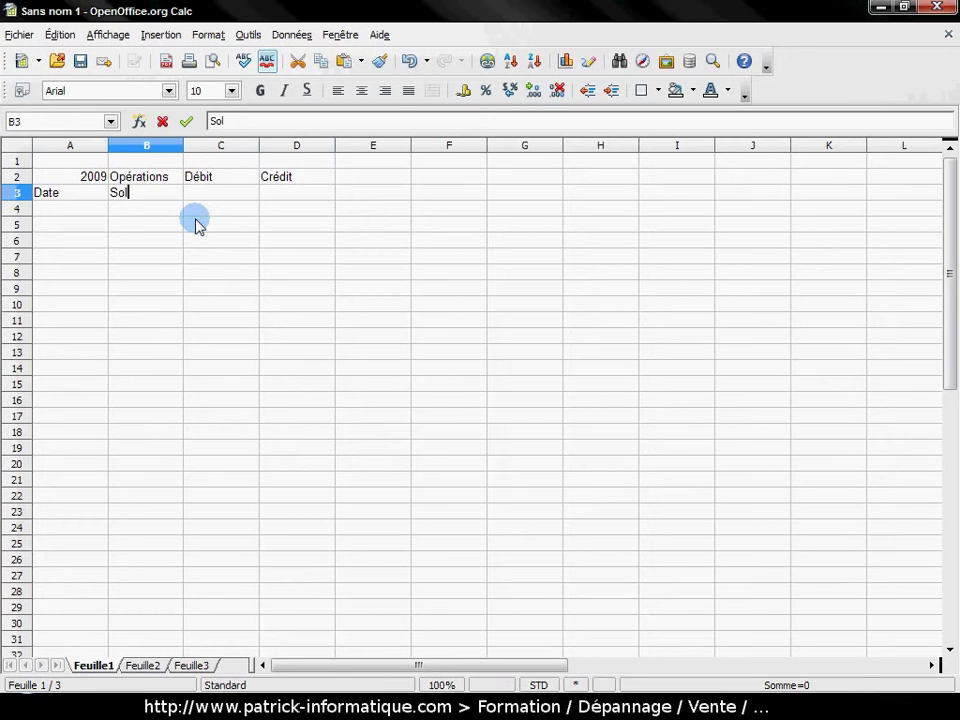
pyautogui.write('de précend')
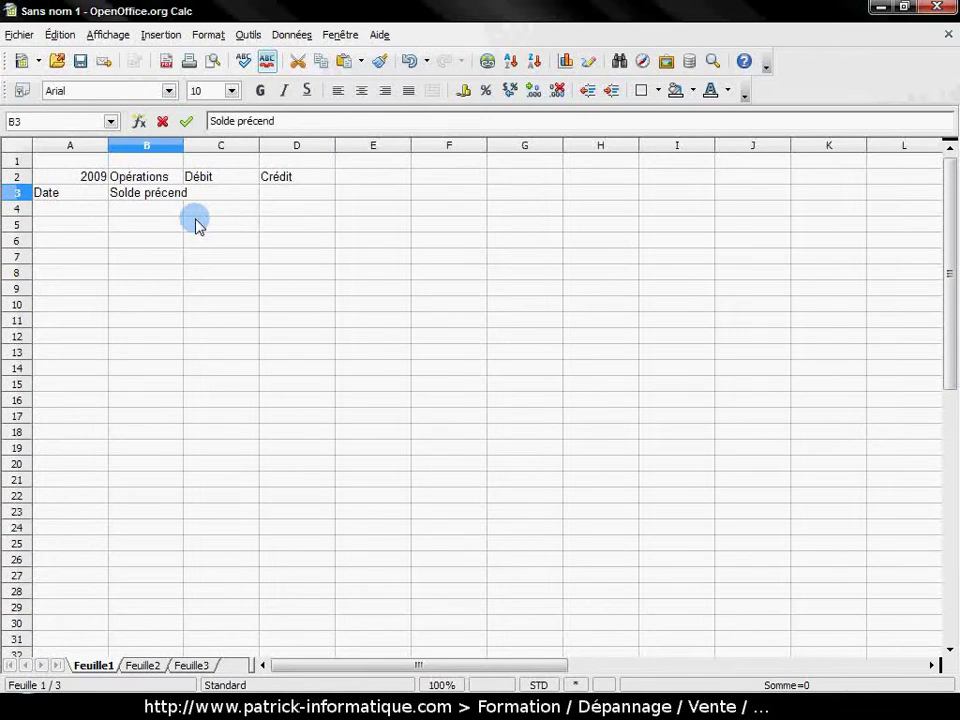
pyautogui.write('ent')
pyautogui.click(257, 121)
pyautogui.press('Delete')
pyautogui.press('Delete')
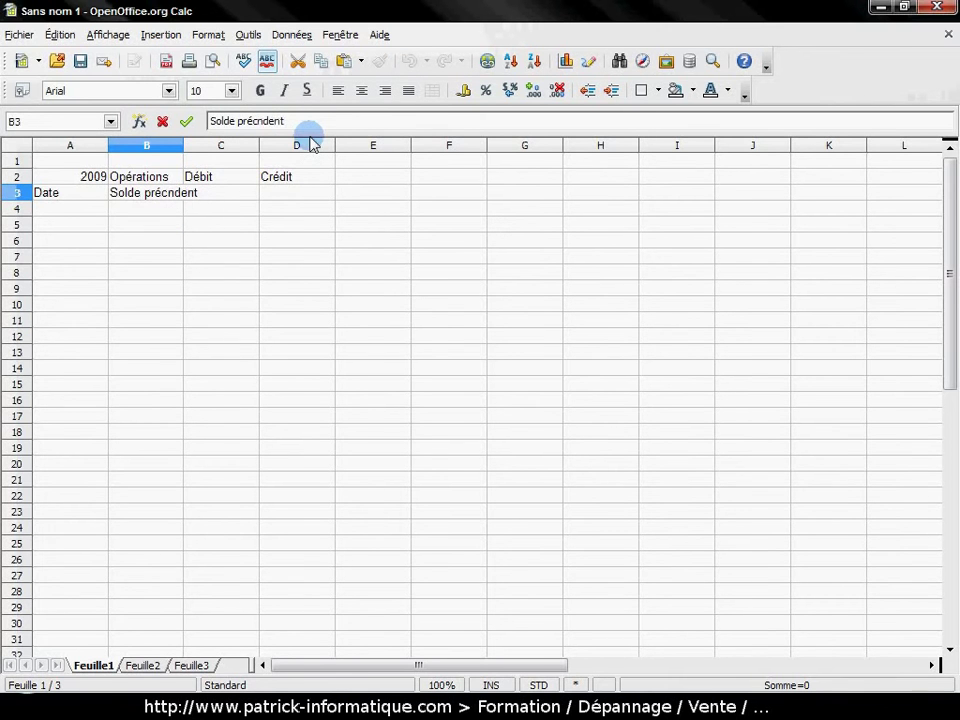
pyautogui.write('é')
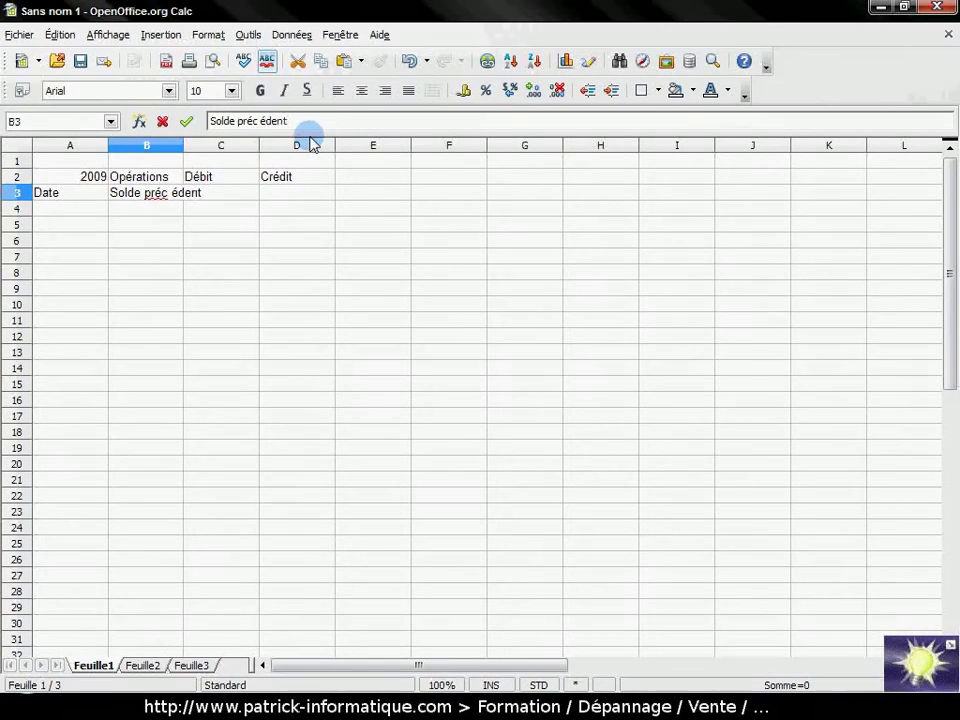
pyautogui.press('Return')
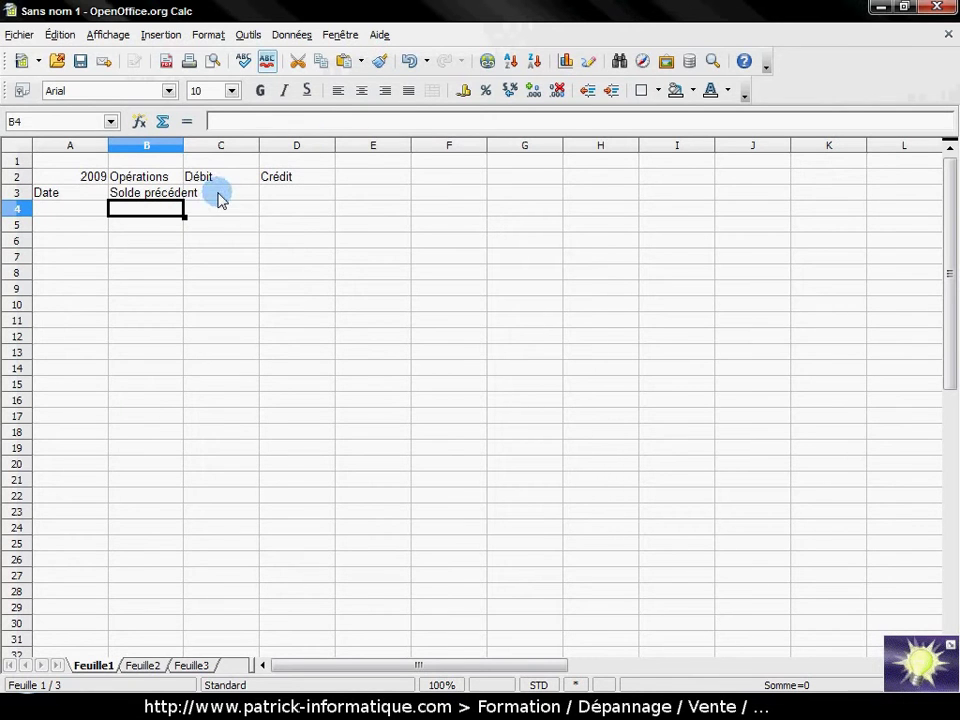
# Widen column B to about twice its width and enter 2354,23 as the previous balance's credit in D3.
pyautogui.click(155, 199)
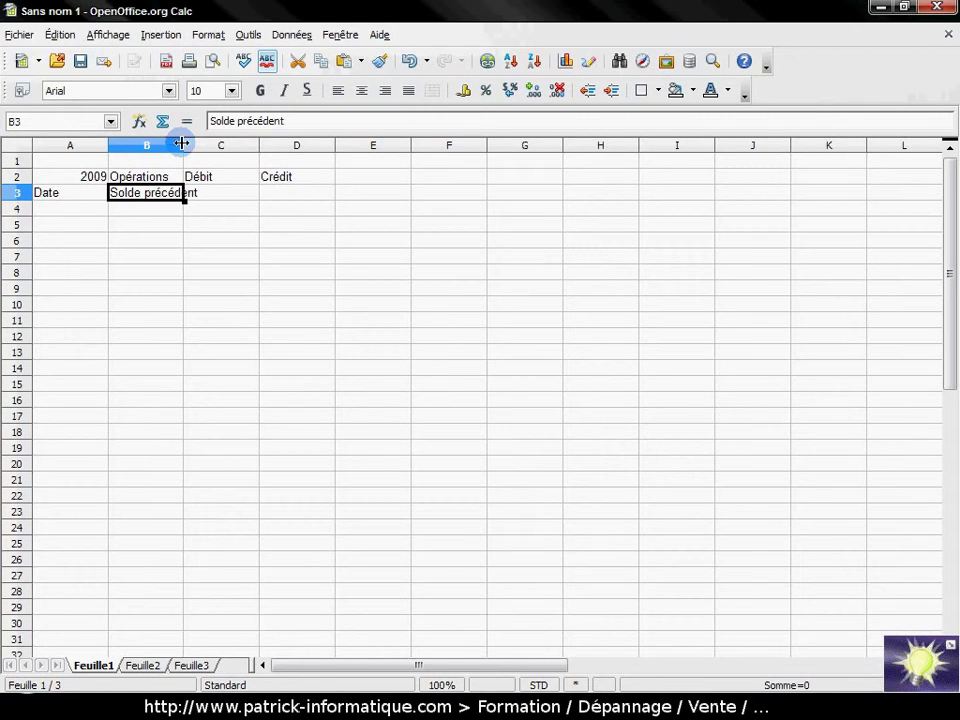
pyautogui.moveTo(182, 143); pyautogui.dragTo(260, 144)
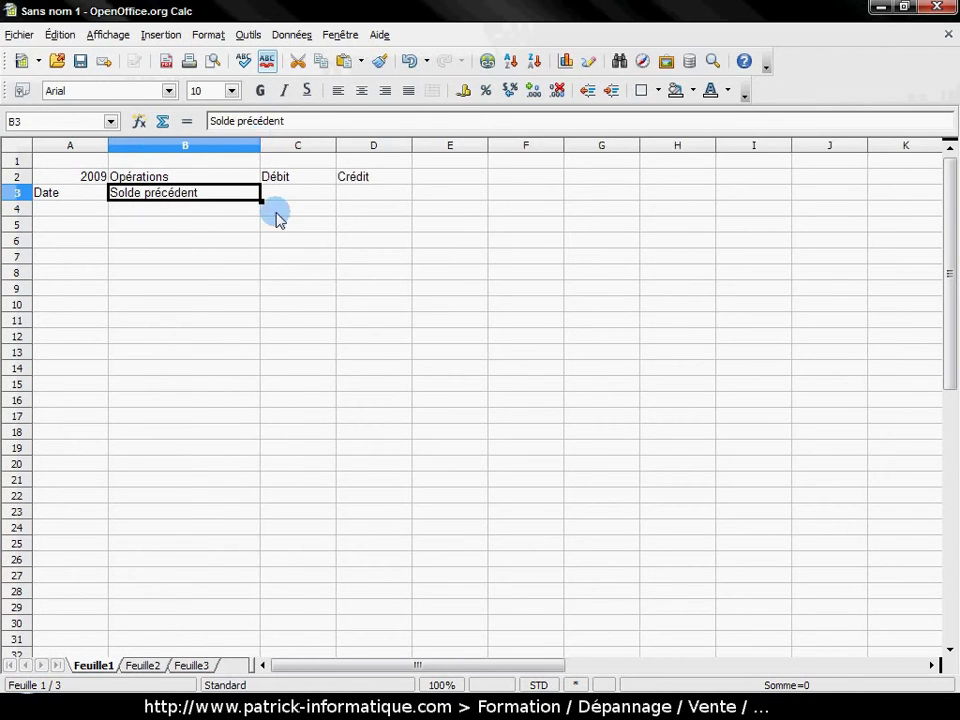
pyautogui.click(385, 196)
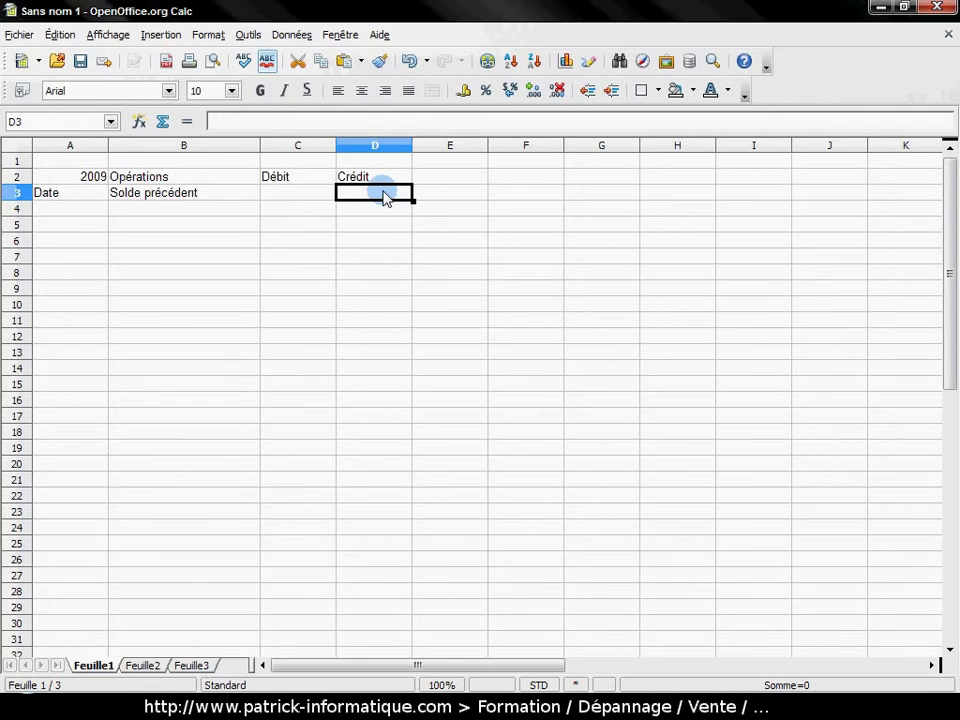
pyautogui.write('2354,23')
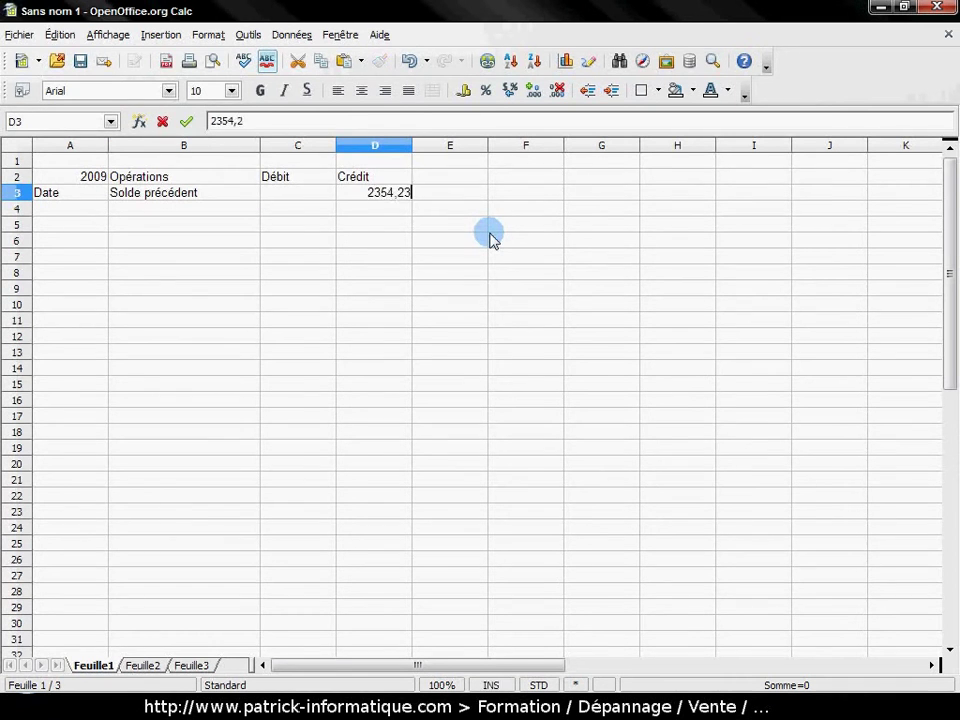
pyautogui.press('Return')
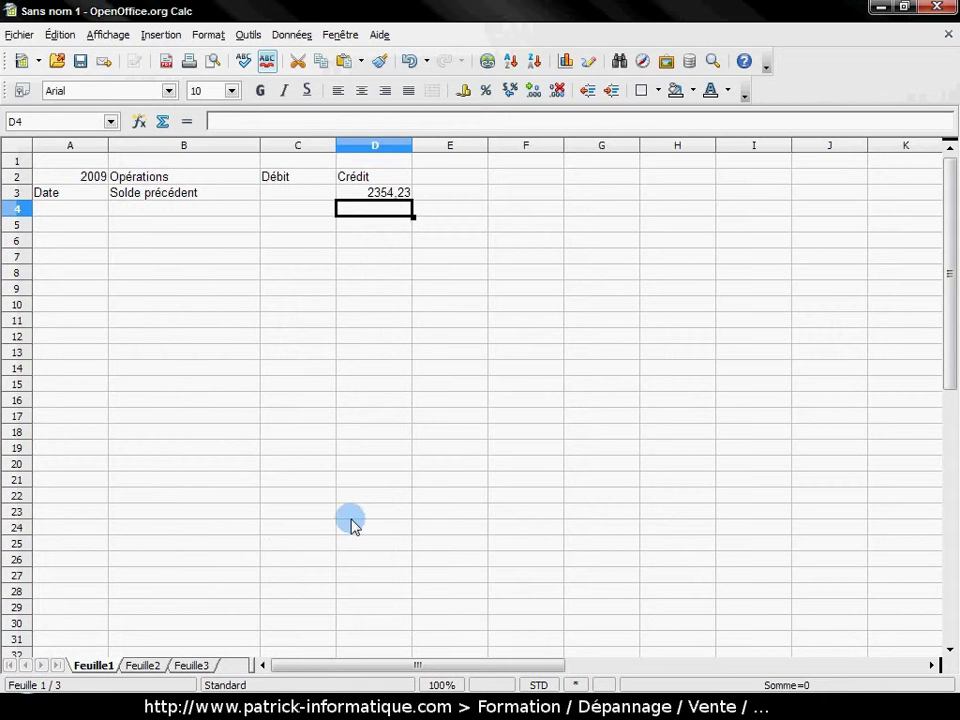
# Fill row 4 with the date 02/02/09, the operation Carburant CB and a debit of 54.
pyautogui.click(80, 212)
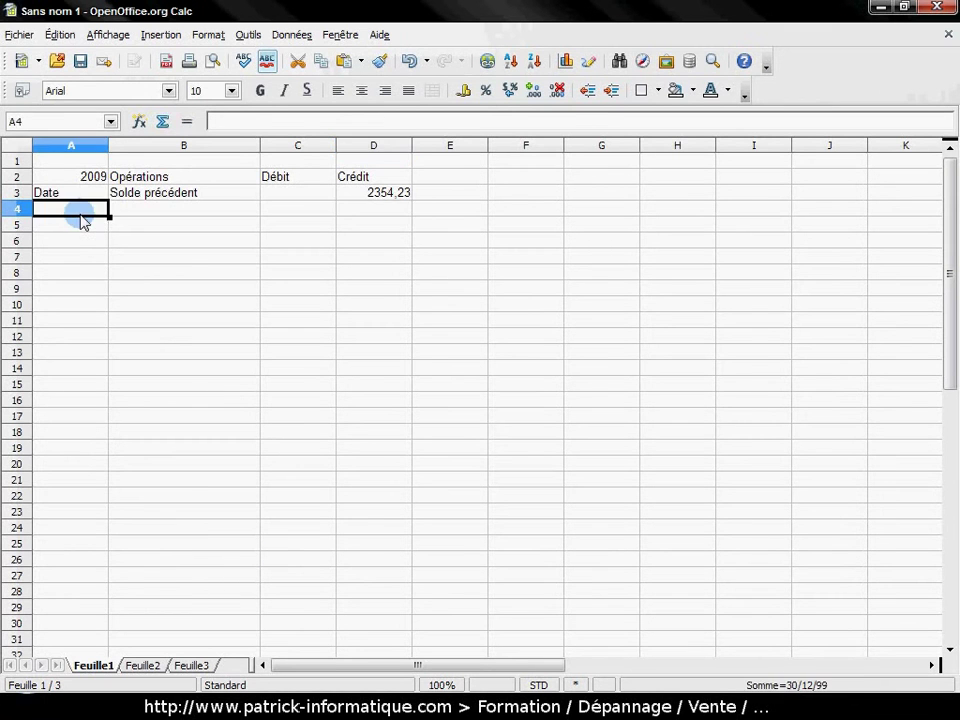
pyautogui.write('02/02/09')
pyautogui.press('Tab')
pyautogui.write('Ca')
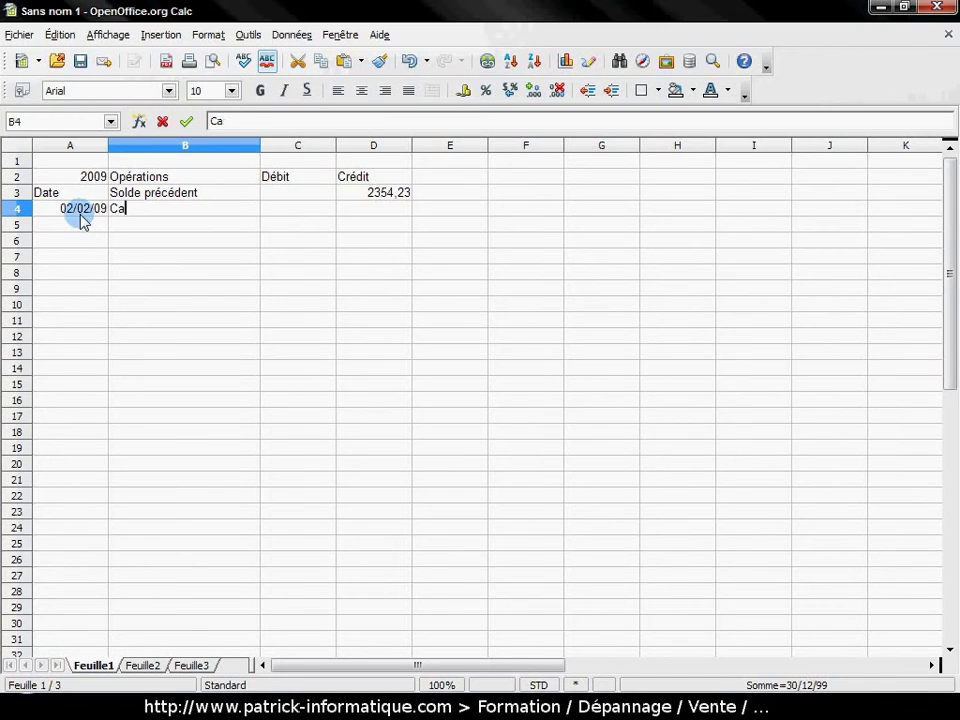
pyautogui.write('rbura')
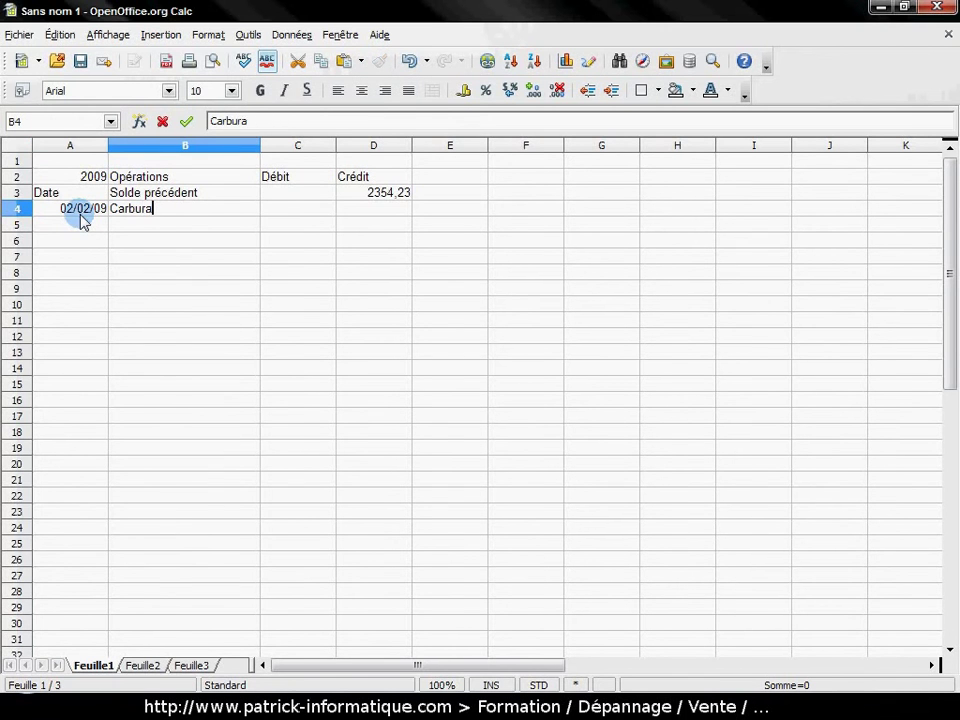
pyautogui.write('nt CB')
pyautogui.press('Tab')
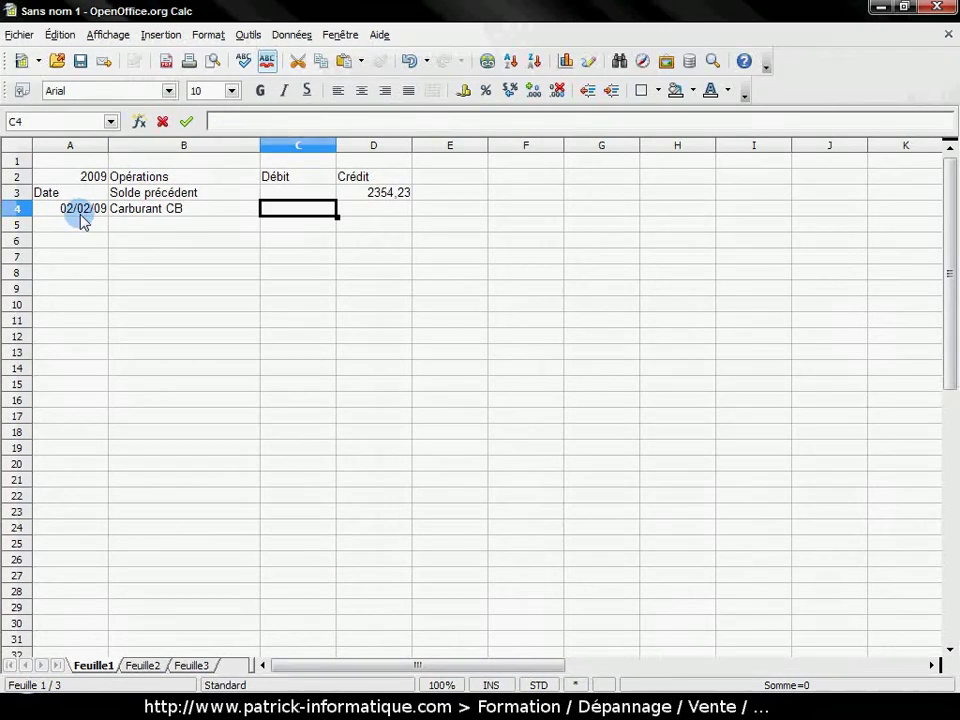
pyautogui.write('54')
pyautogui.press('Return')
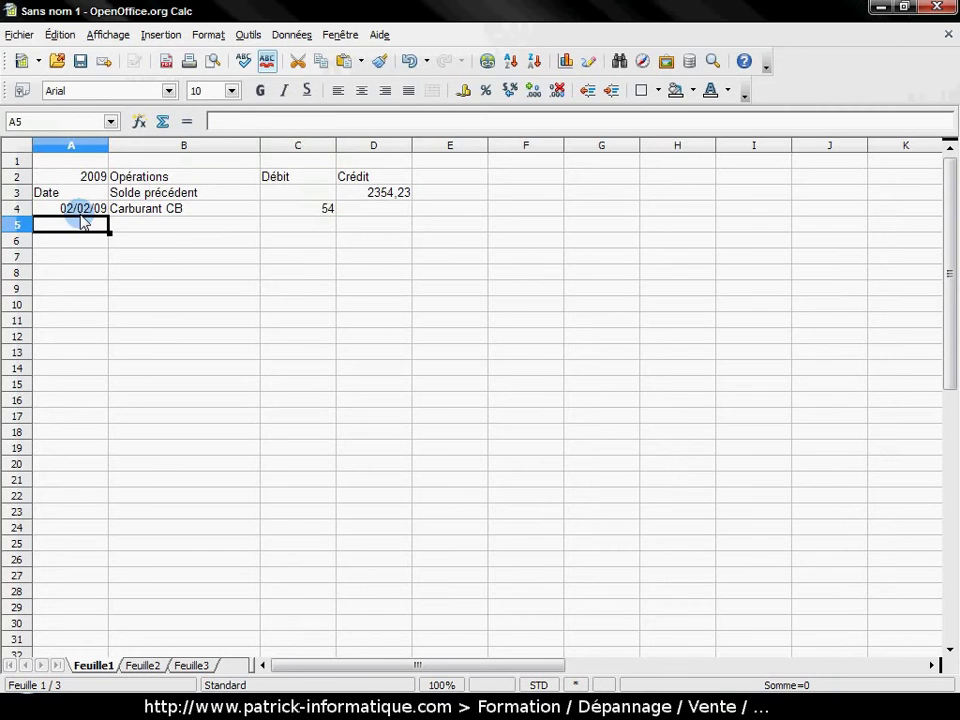
# Fill row 5 with the date 15/02, the operation Courses and a debit of 68.
pyautogui.write('15/02')
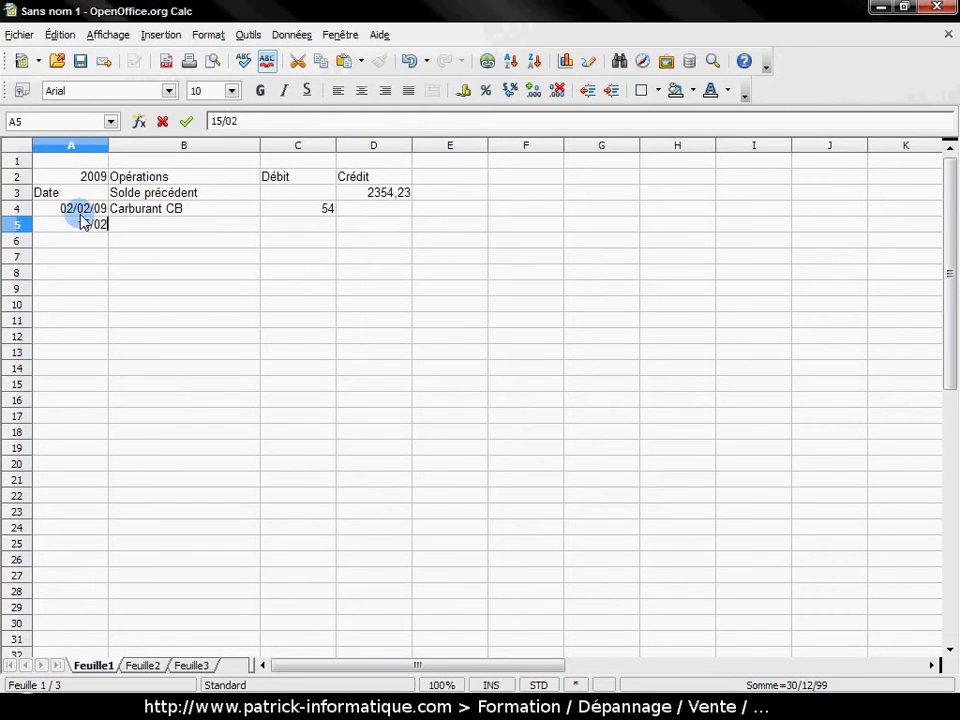
pyautogui.press('Tab')
pyautogui.write('Cour')
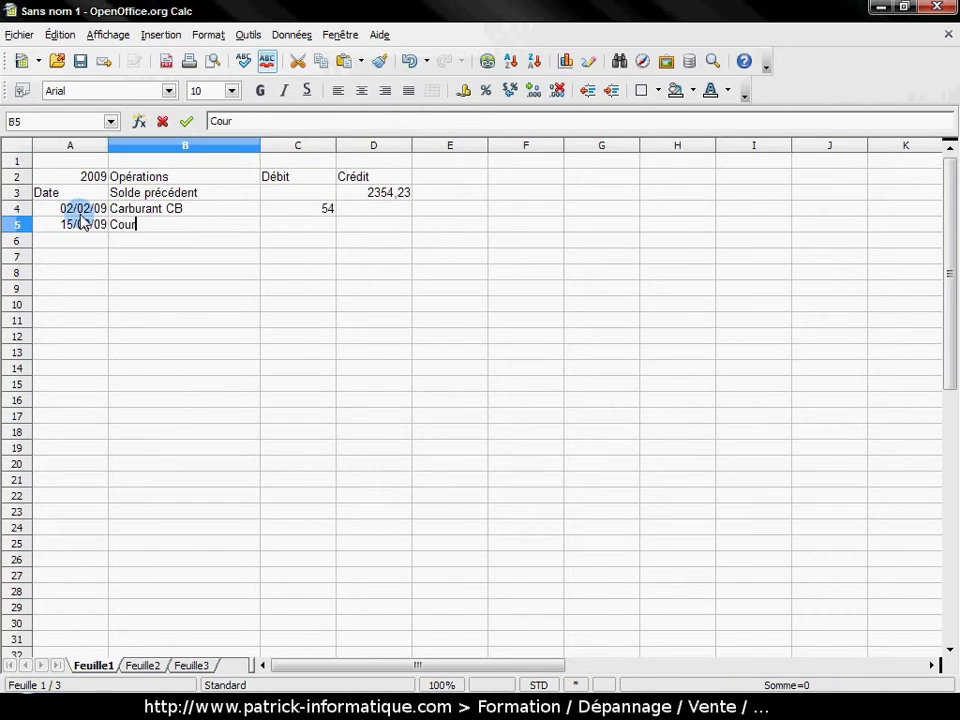
pyautogui.write('ses')
pyautogui.press('Tab')
pyautogui.write('68')
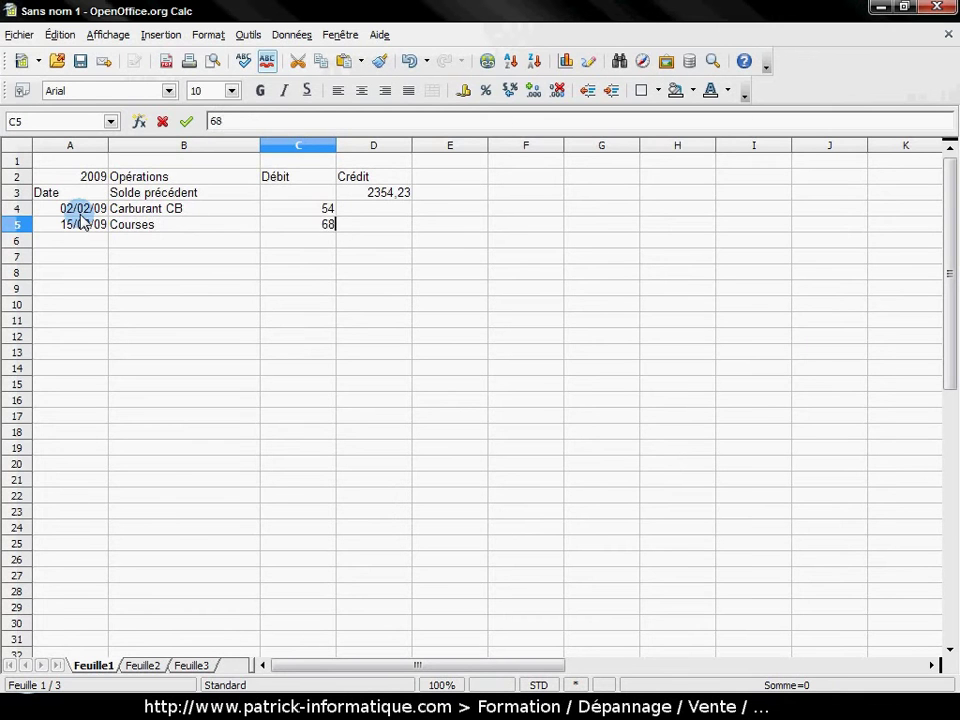
pyautogui.press('Return')
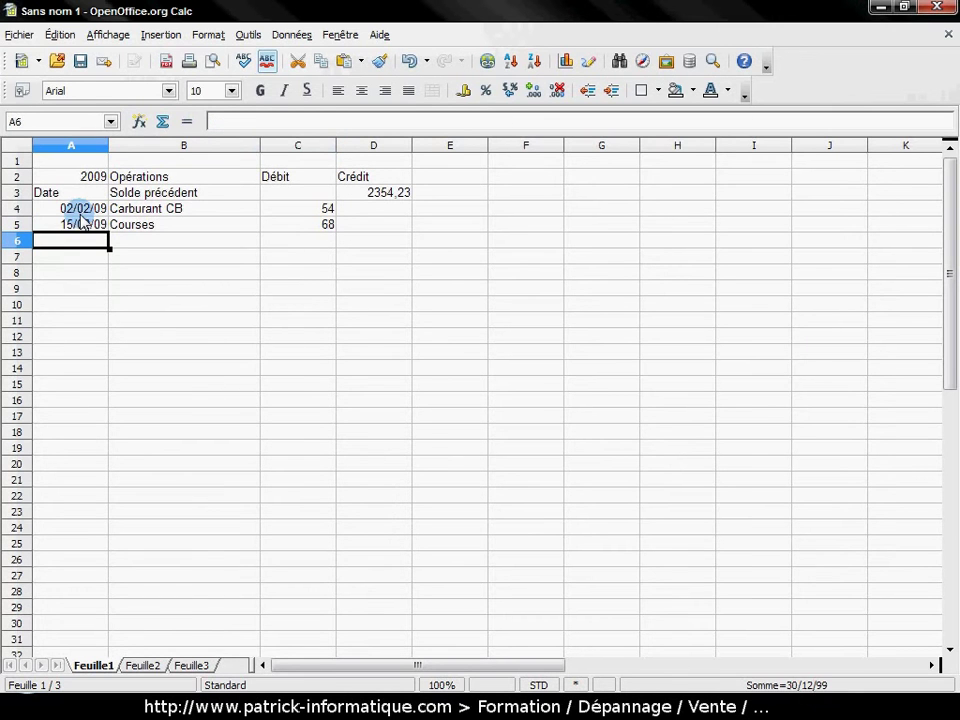
# Fill row 6 with the date 25/02/09, the operation Salaire and a credit of 1250.
pyautogui.write('25/')
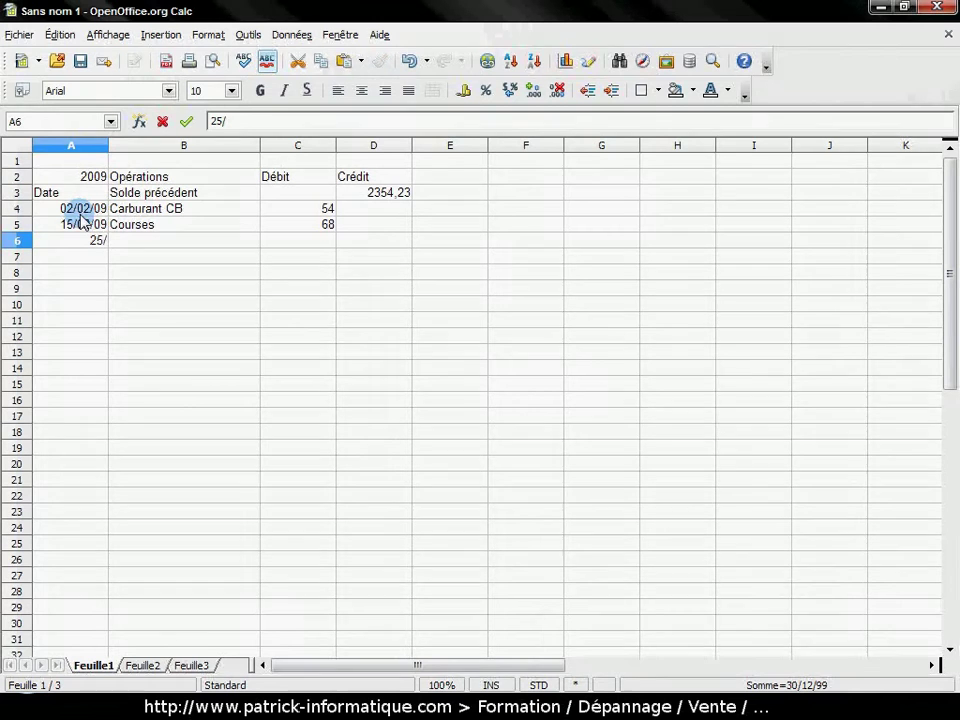
pyautogui.write('02/09')
pyautogui.press('Tab')
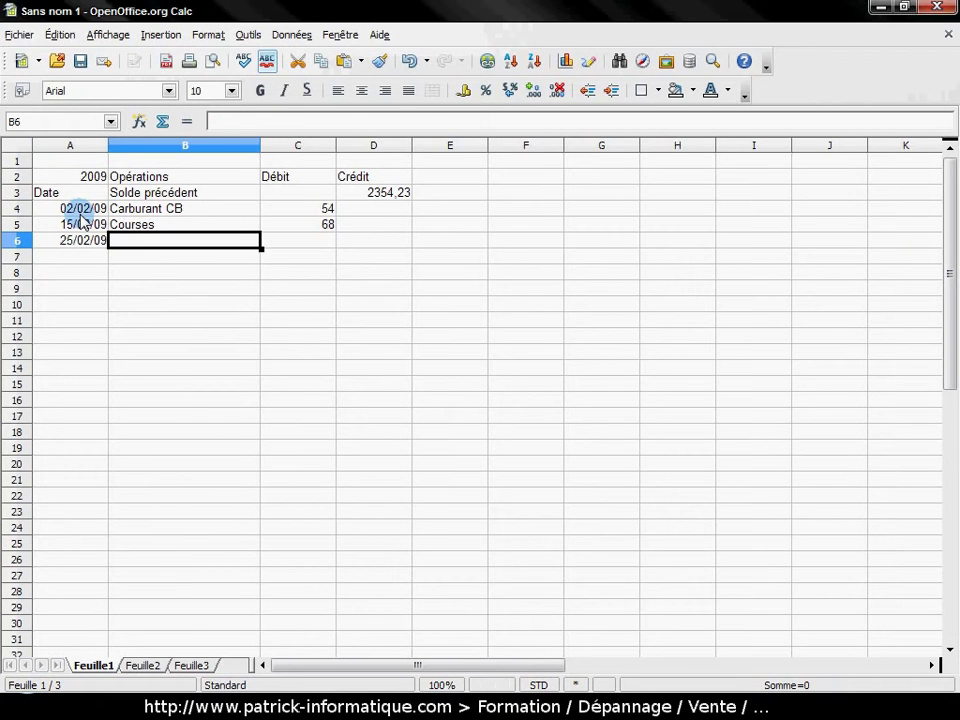
pyautogui.write('Salaire')
pyautogui.press('Tab')
pyautogui.press('Tab')
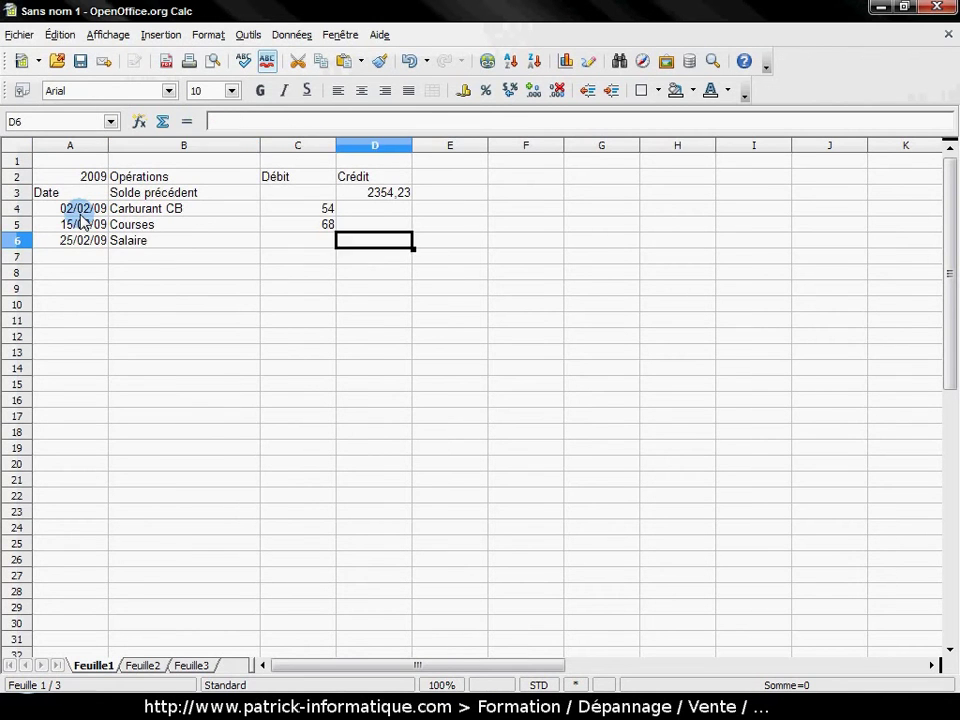
pyautogui.write('1250')
pyautogui.press('Return')
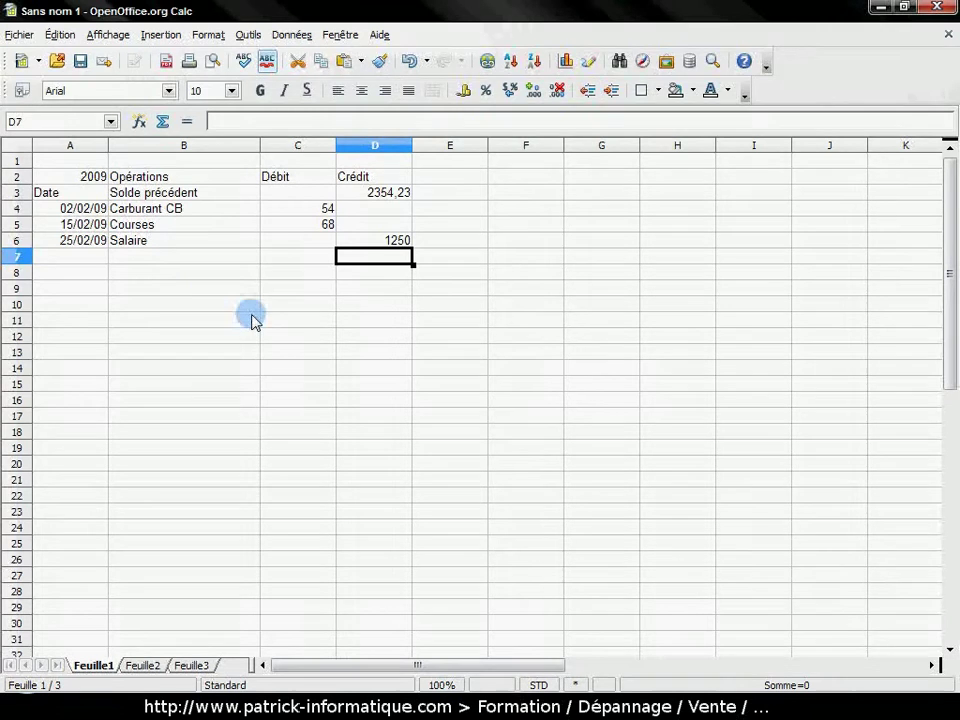
# Enter the label Total in cell B8.
pyautogui.click(223, 276)
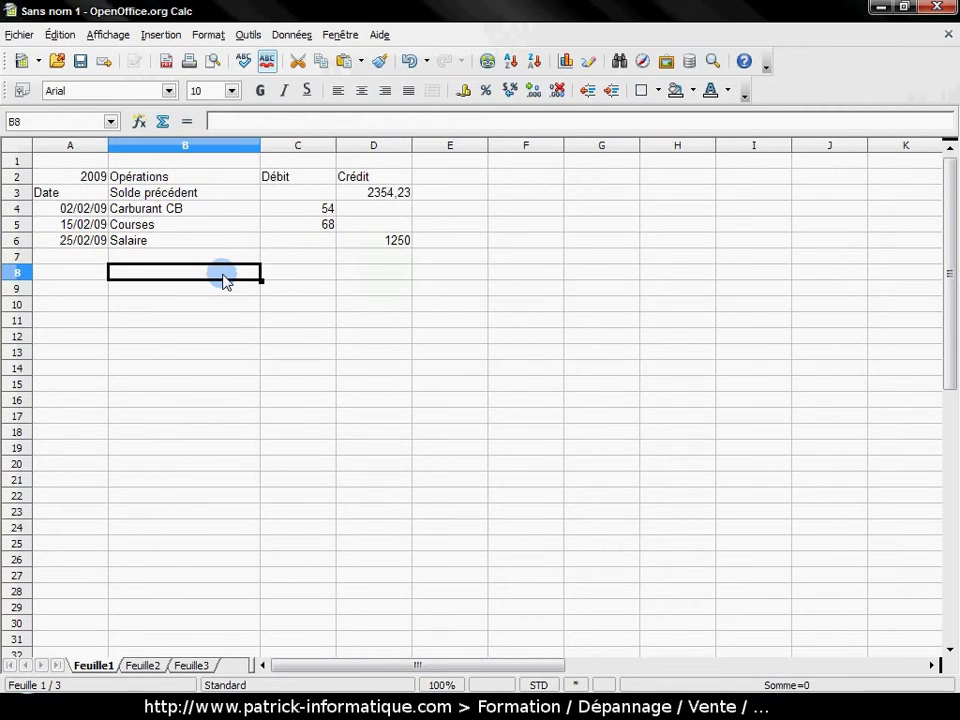
pyautogui.write('Total')
pyautogui.press('Tab')
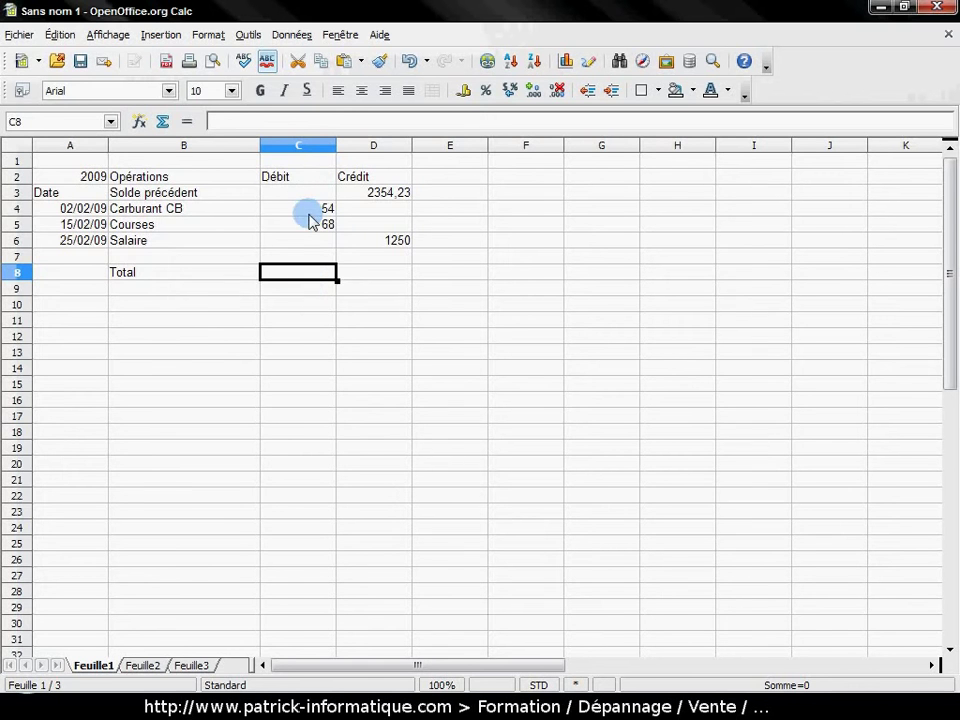
# Total the debit column in C8 with a SOMME formula covering C4:C6.
pyautogui.click(162, 121)
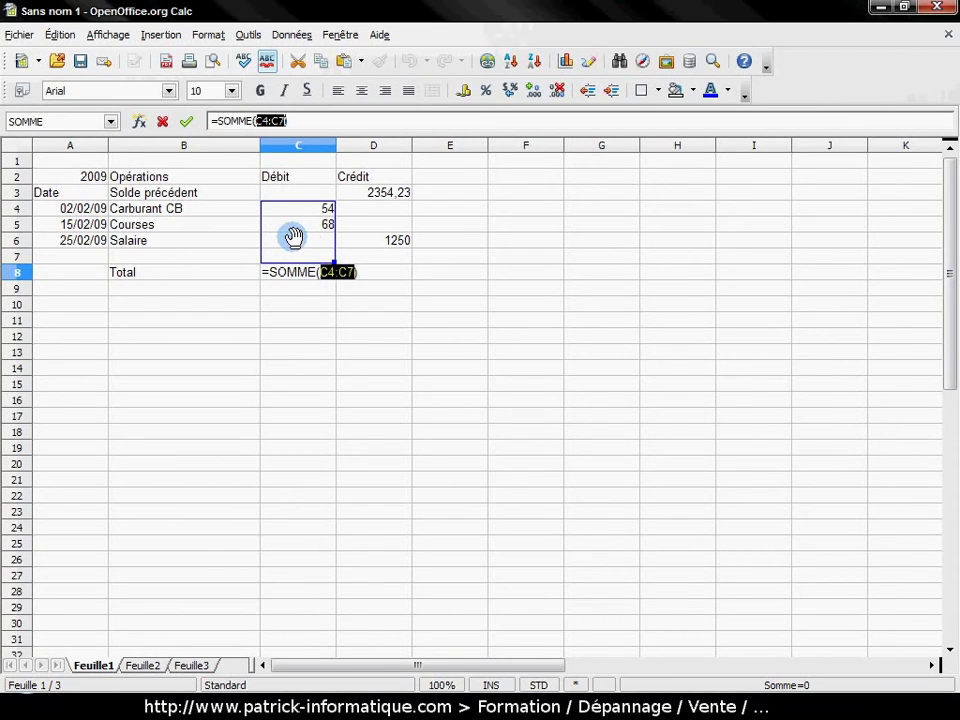
pyautogui.click(465, 273)
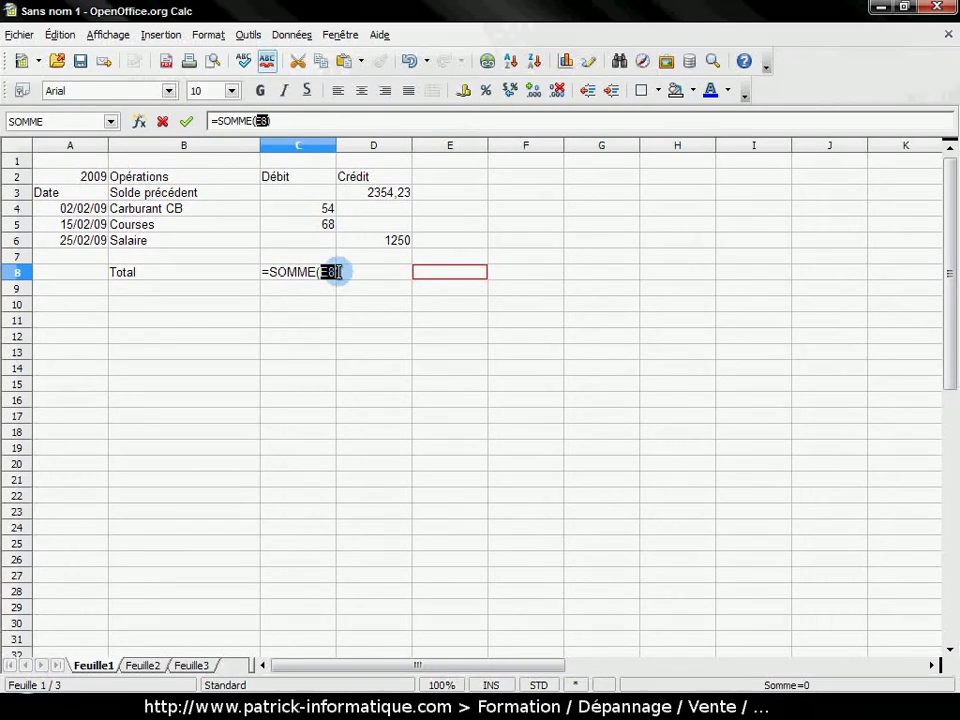
pyautogui.click(301, 210)
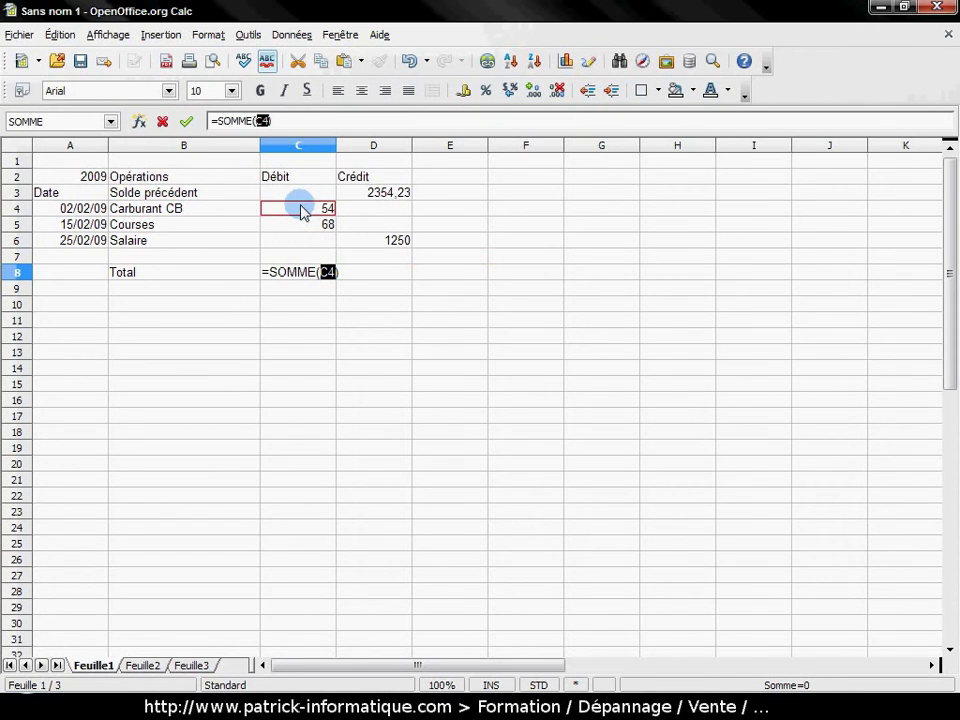
pyautogui.moveTo(301, 210); pyautogui.dragTo(304, 246)
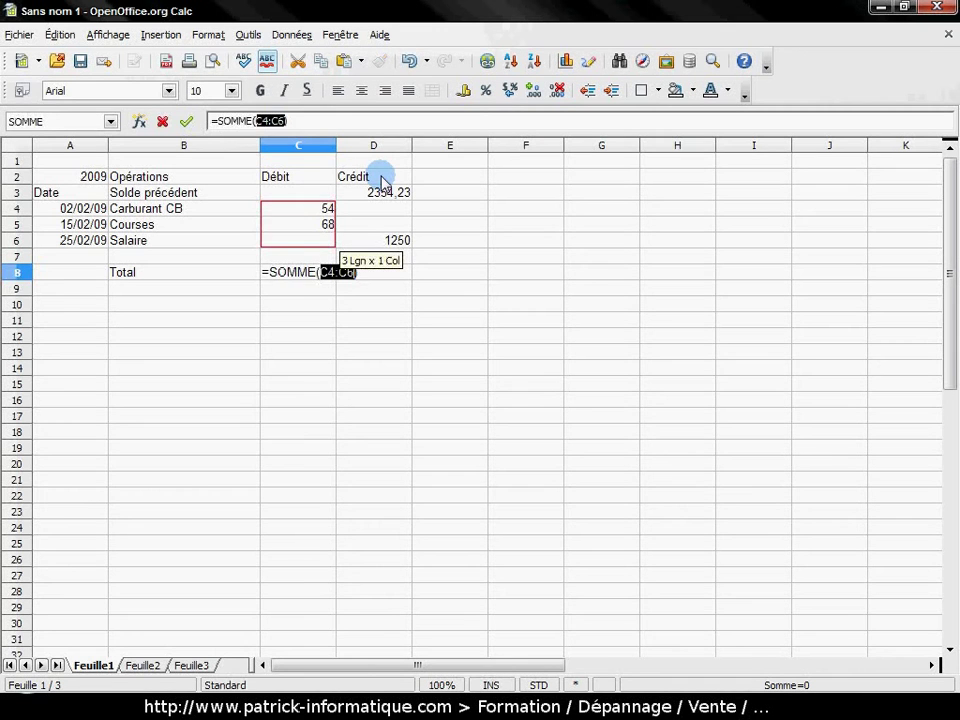
pyautogui.press('Return')
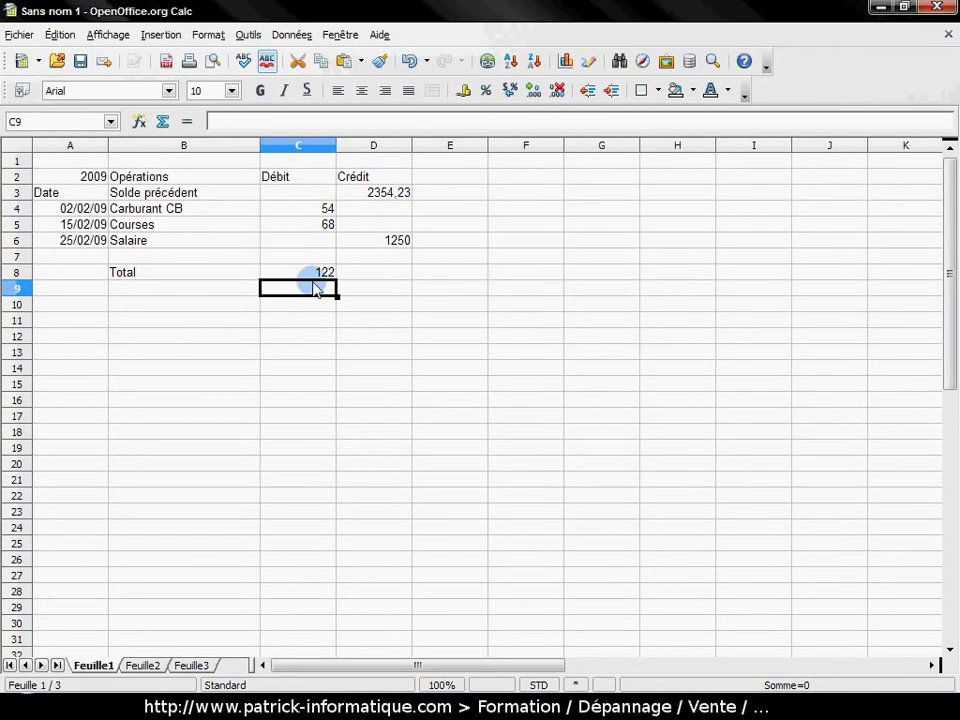
# Total the credit column in D8 with a SOMME formula covering D3:D6.
pyautogui.click(377, 271)
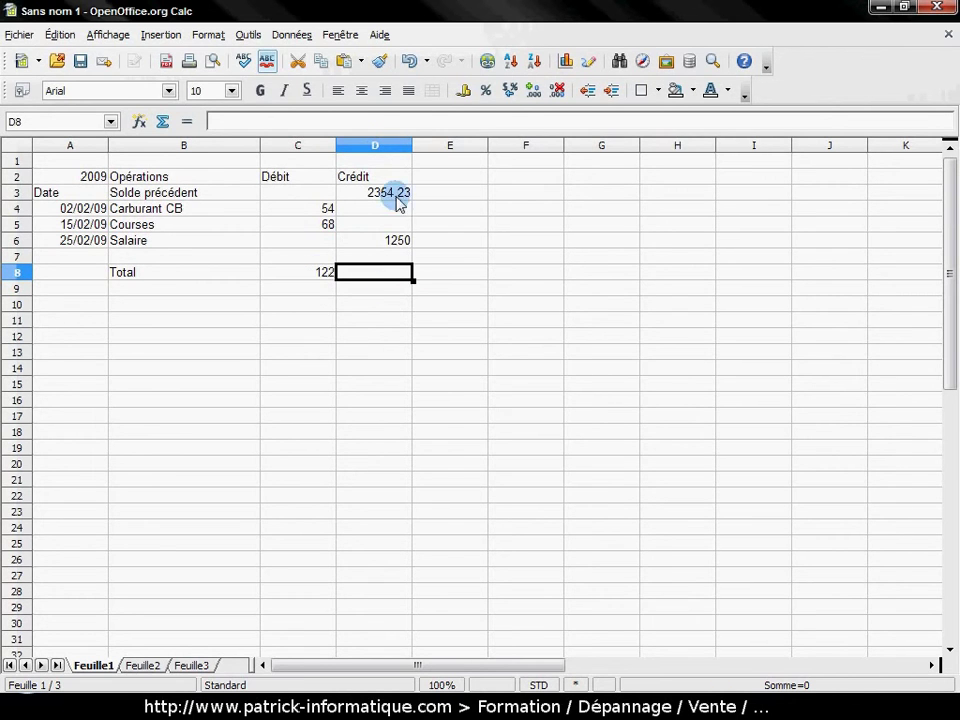
pyautogui.click(161, 122)
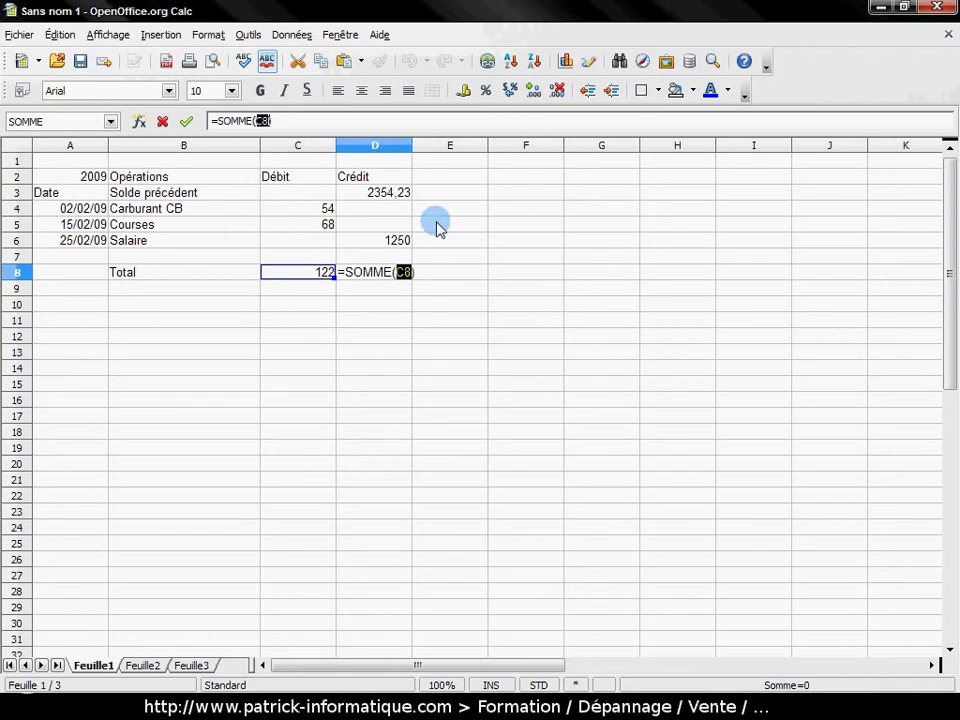
pyautogui.click(373, 196)
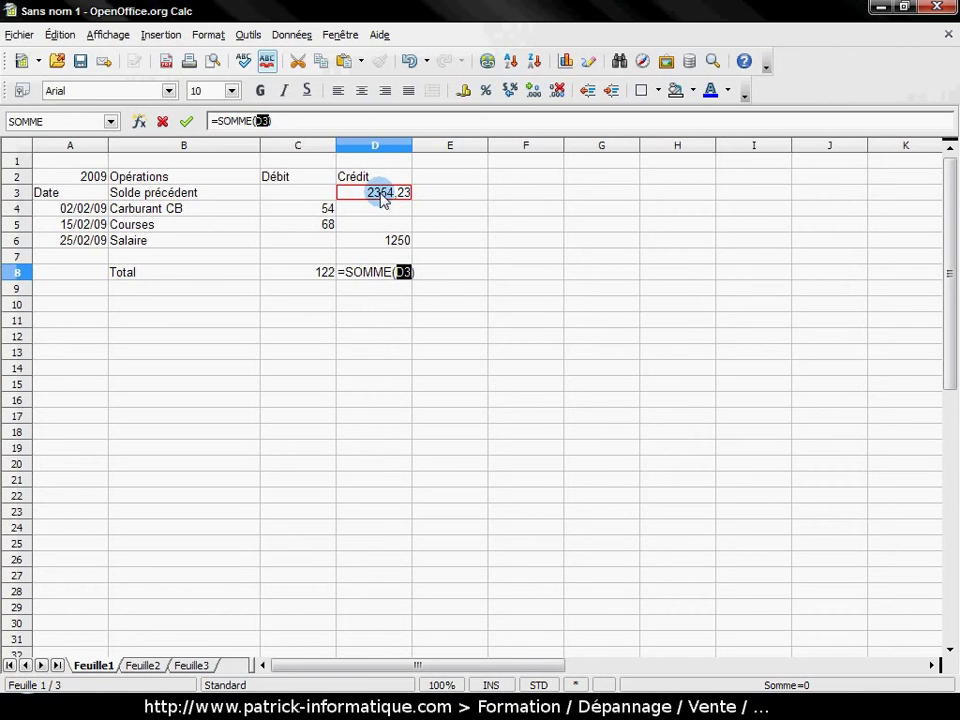
pyautogui.moveTo(381, 199); pyautogui.dragTo(381, 247)
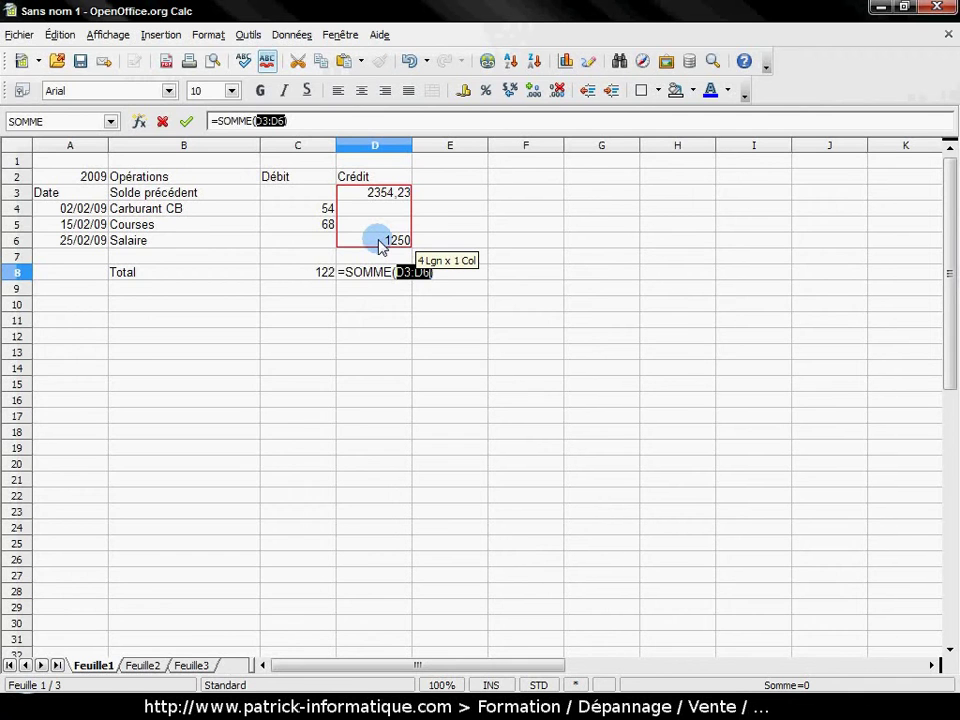
pyautogui.press('Return')
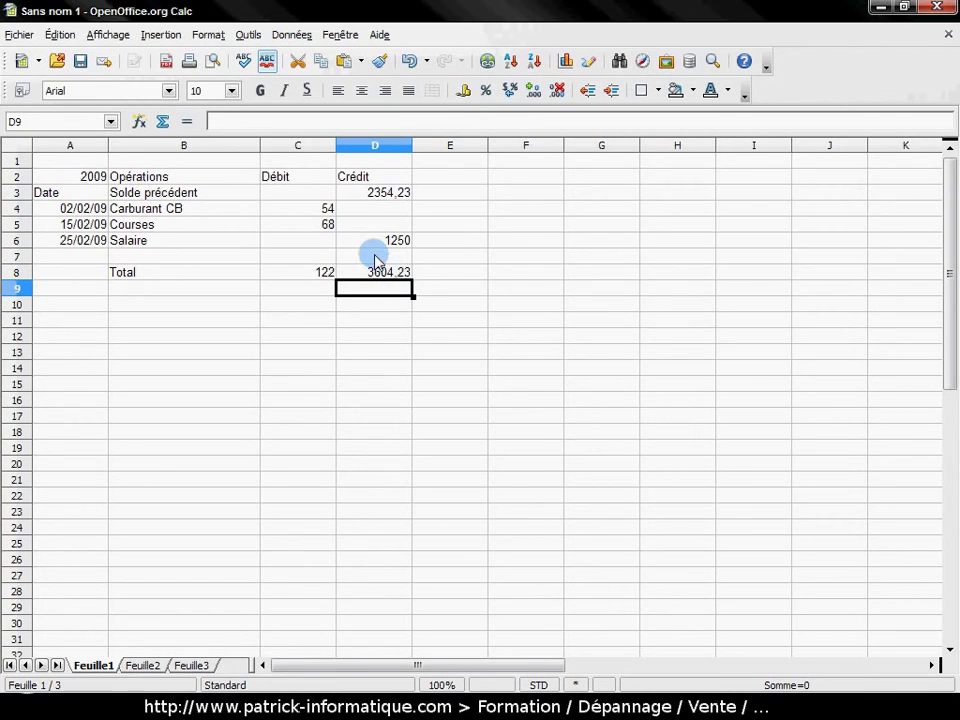
# Enter the label Solde in cell B10, without the auto-completed word précédent.
pyautogui.click(163, 310)
pyautogui.write('Solde')
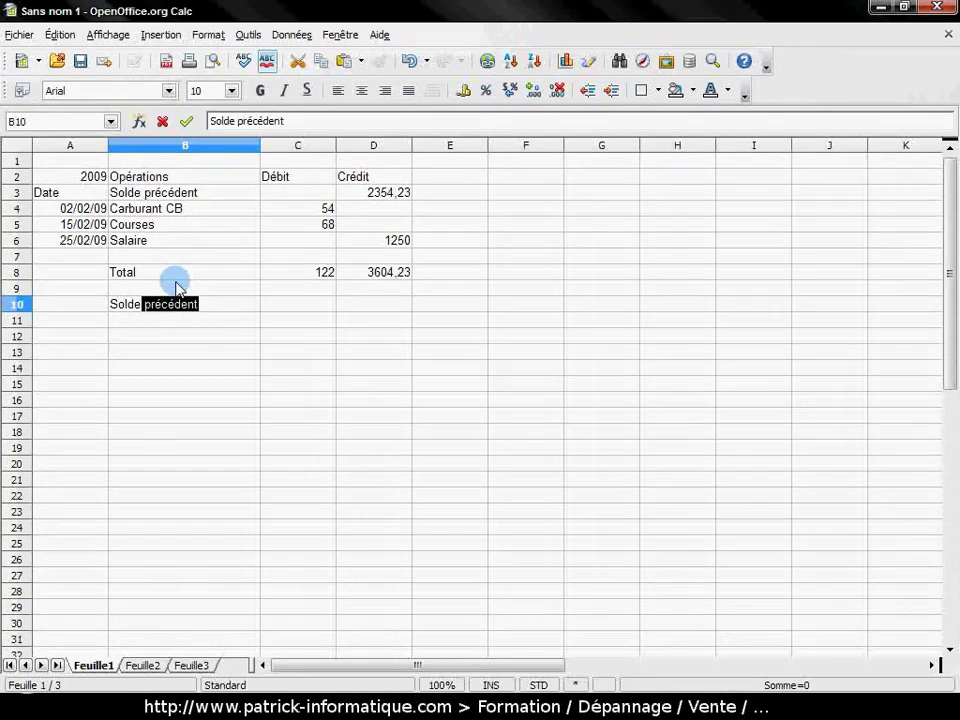
pyautogui.press('Delete')
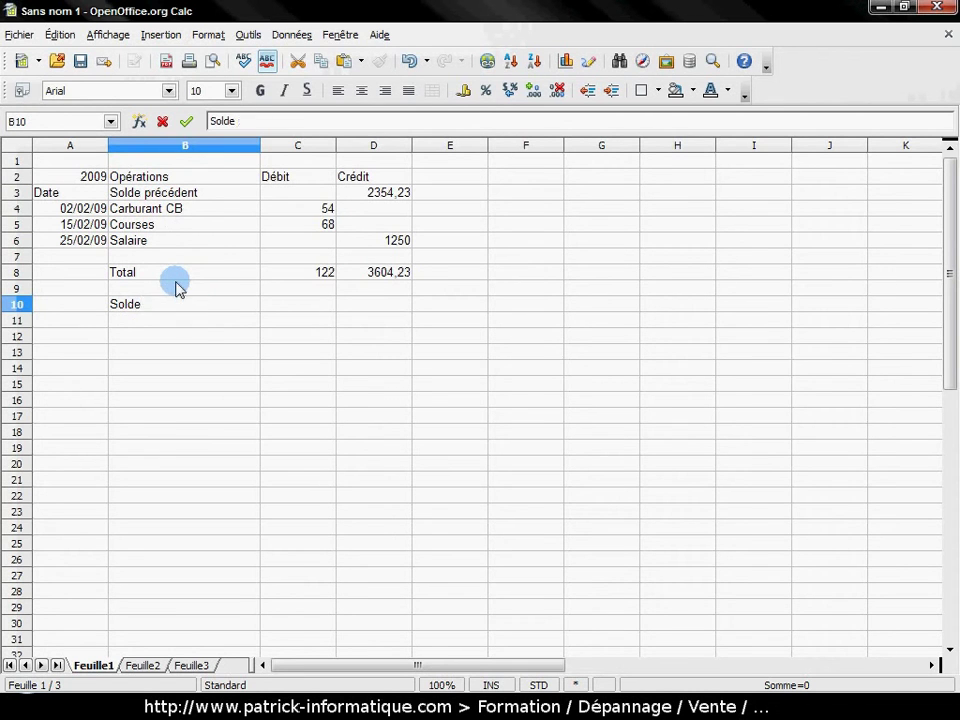
pyautogui.click(279, 310)
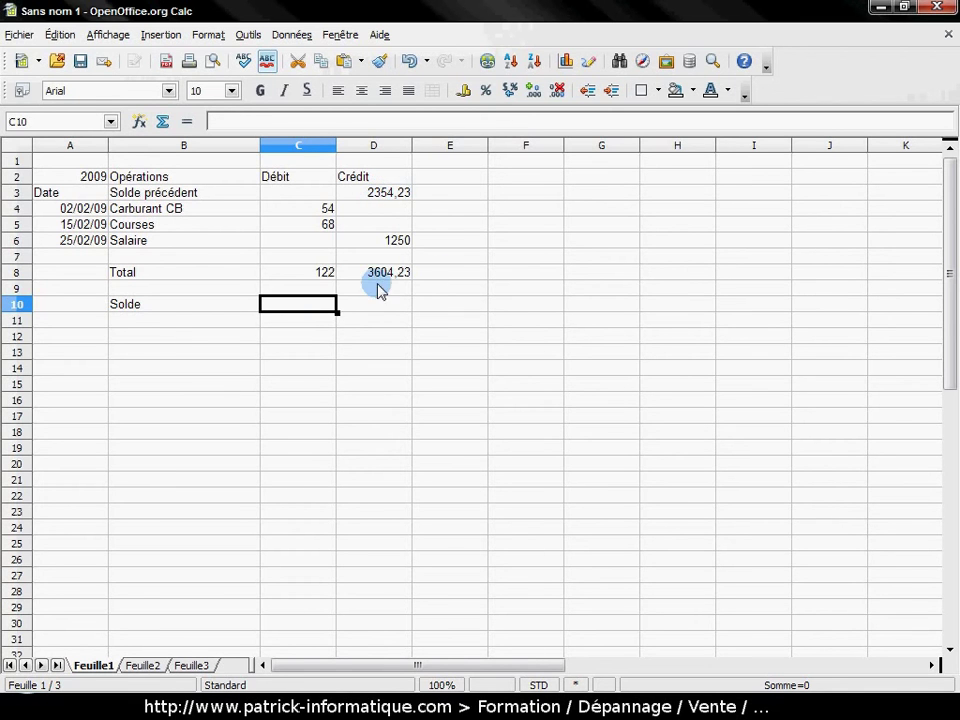
# Change the Solde précédent credit in D3 to 2540.
pyautogui.click(392, 193)
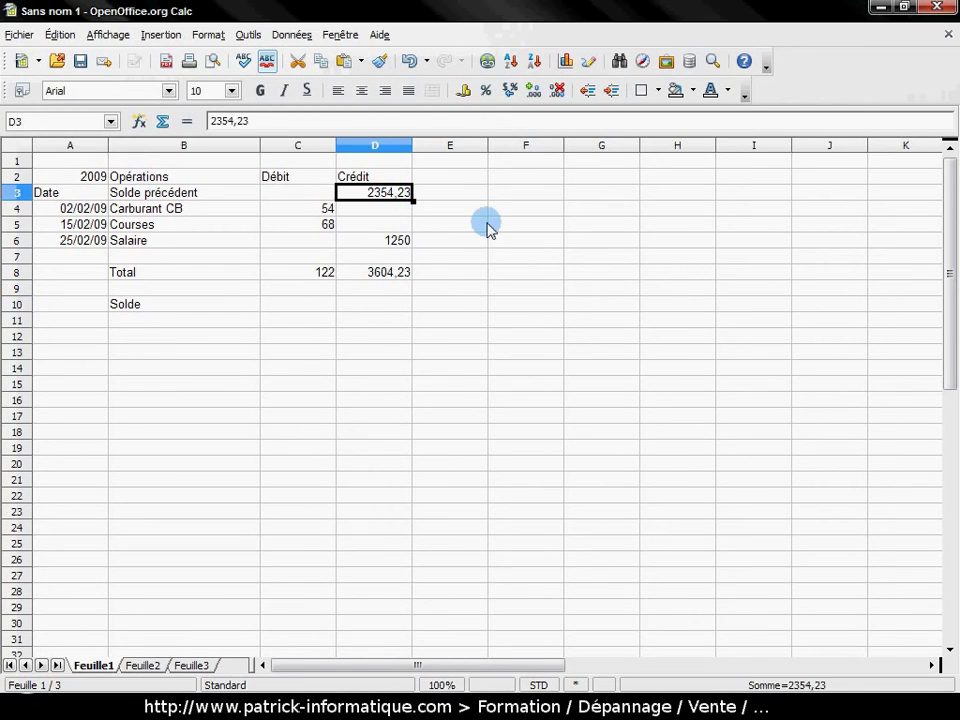
pyautogui.write('2540')
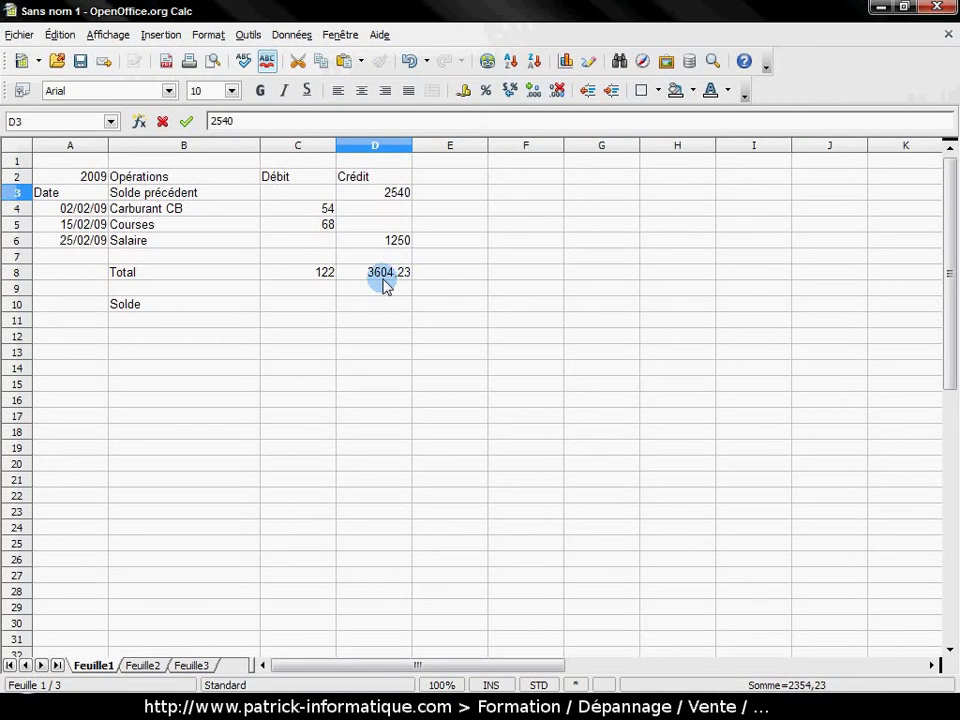
pyautogui.press('Return')
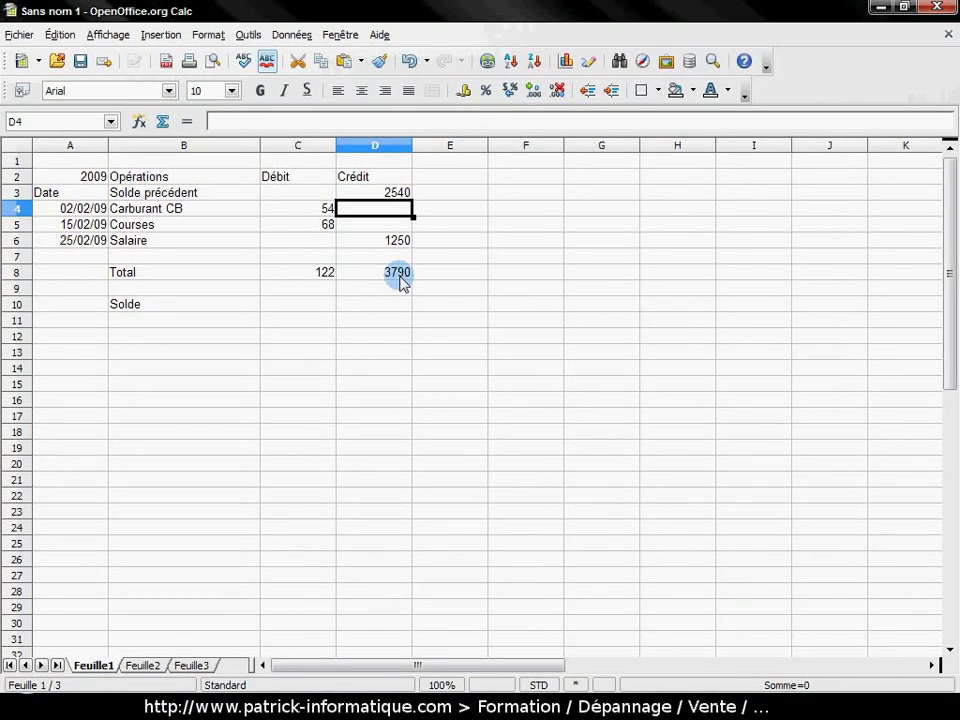
# Calculate the balance in C10 by subtracting total debits from total credits with the formula =D8-C8.
pyautogui.click(295, 308)
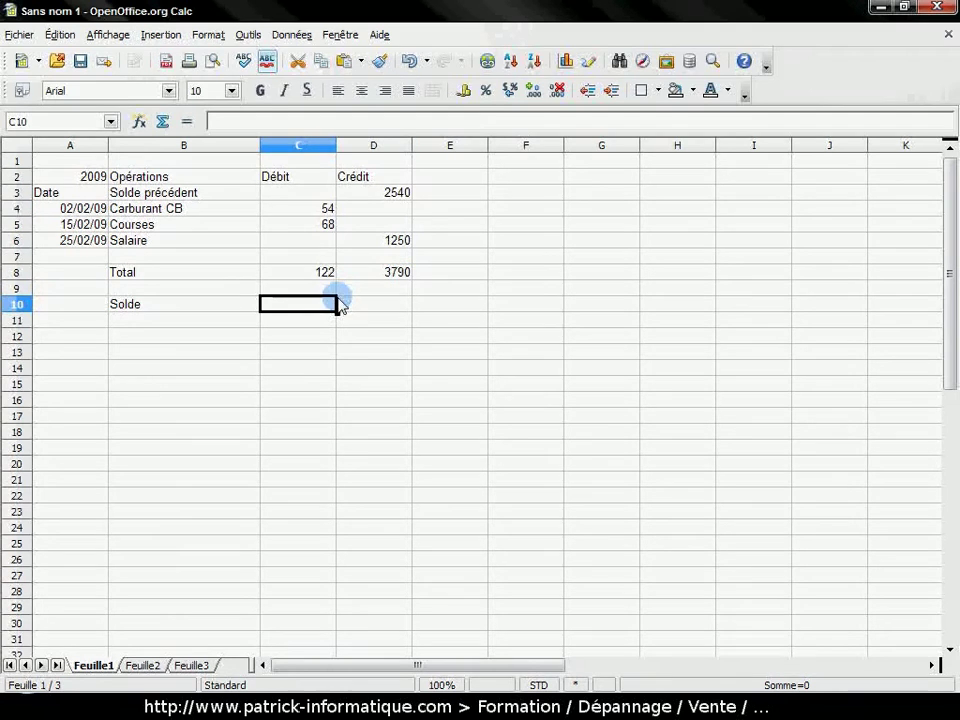
pyautogui.click(392, 279)
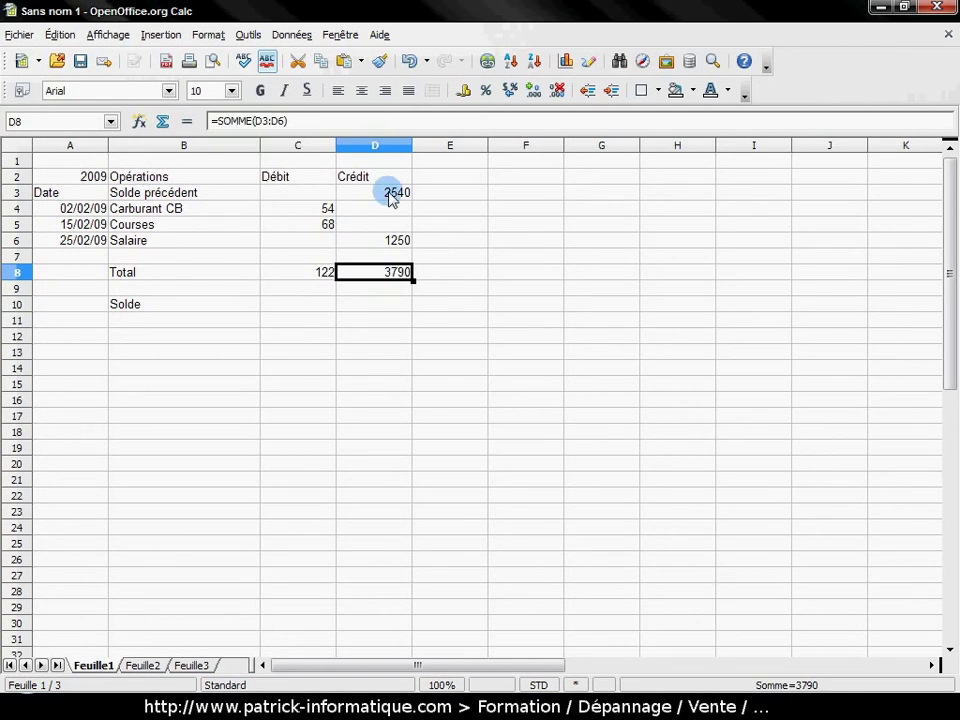
pyautogui.click(328, 306)
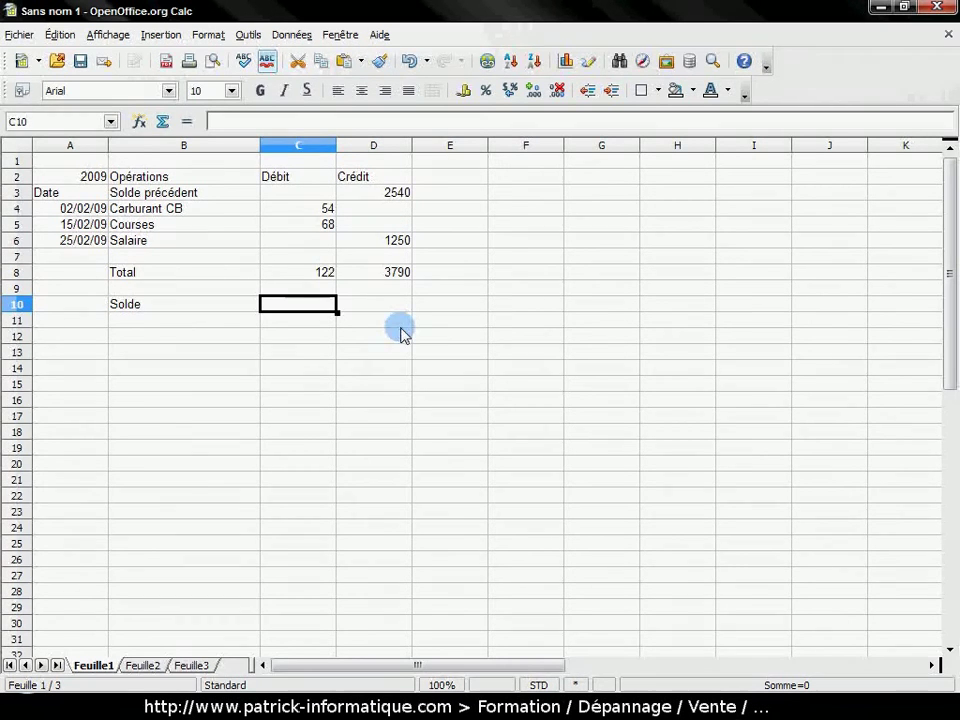
pyautogui.write('=')
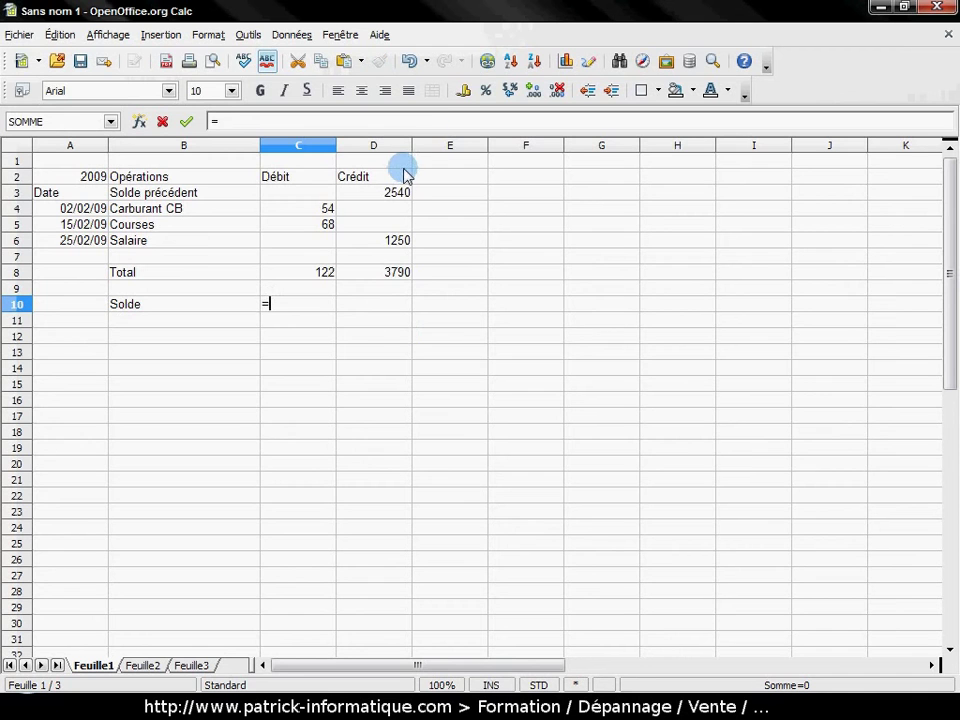
pyautogui.click(396, 274)
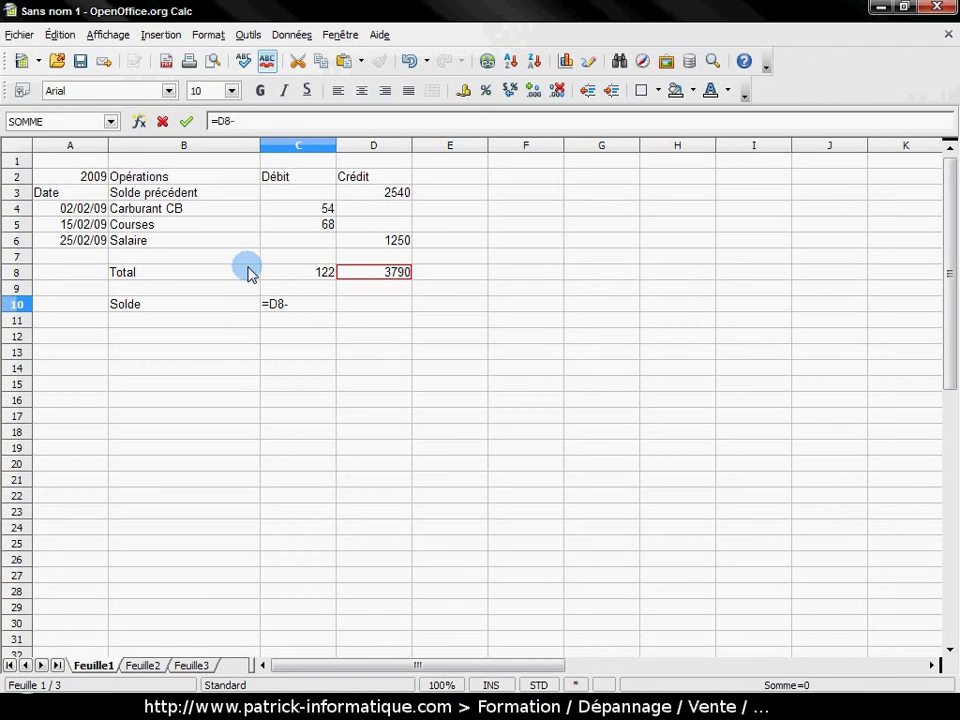
pyautogui.click(311, 273)
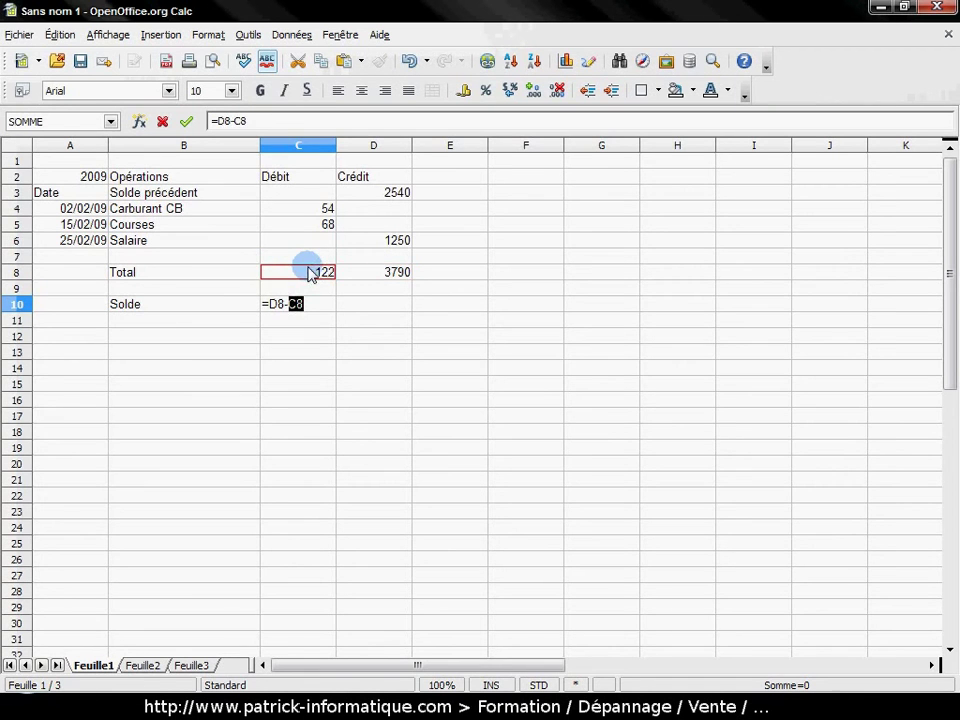
pyautogui.press('Return')
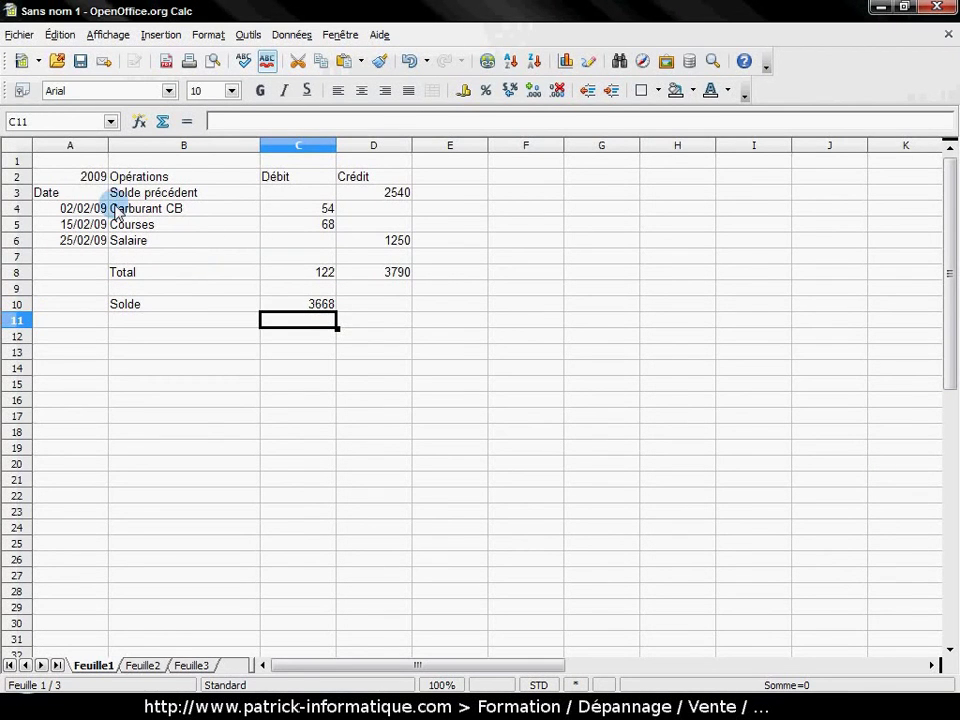
# Apply borders around and between all cells of the operations table A2:D6.
pyautogui.click(81, 177)
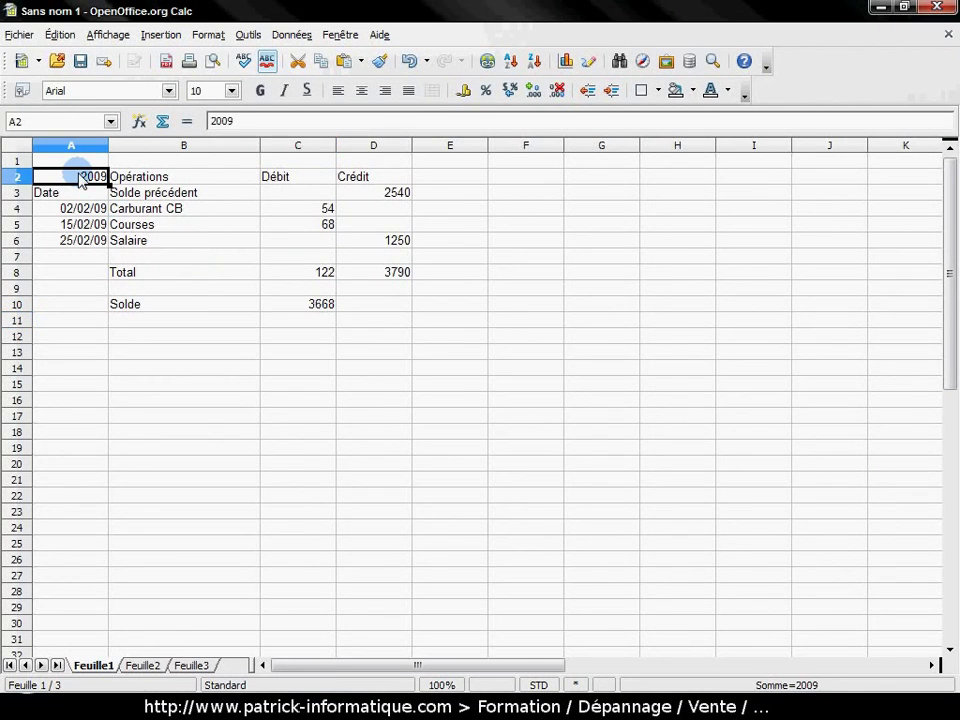
pyautogui.moveTo(81, 186); pyautogui.dragTo(377, 256)
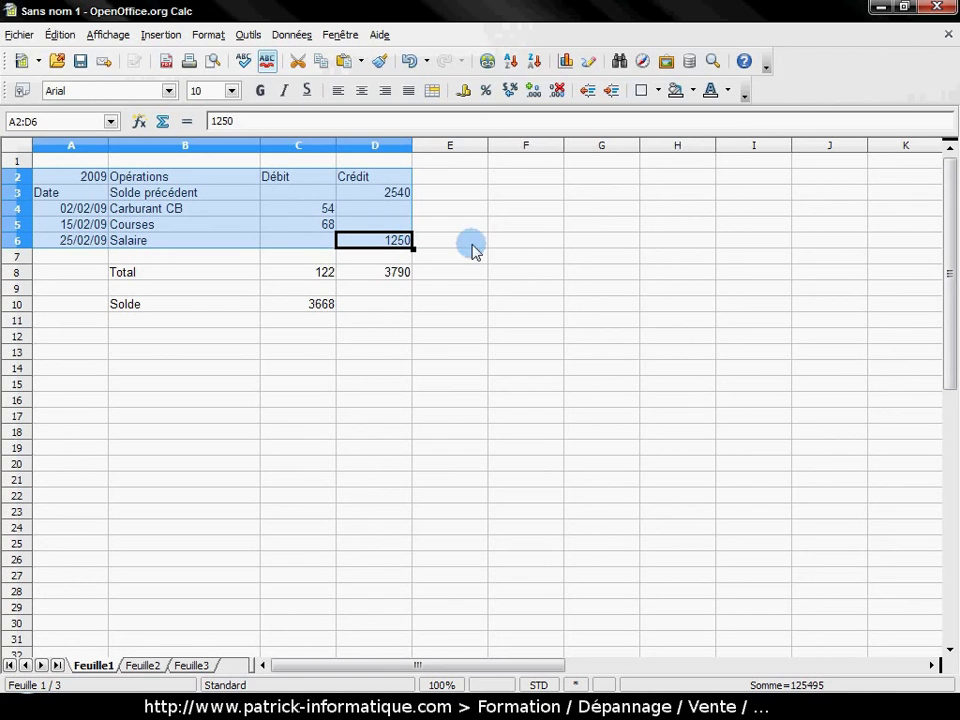
pyautogui.click(660, 94)
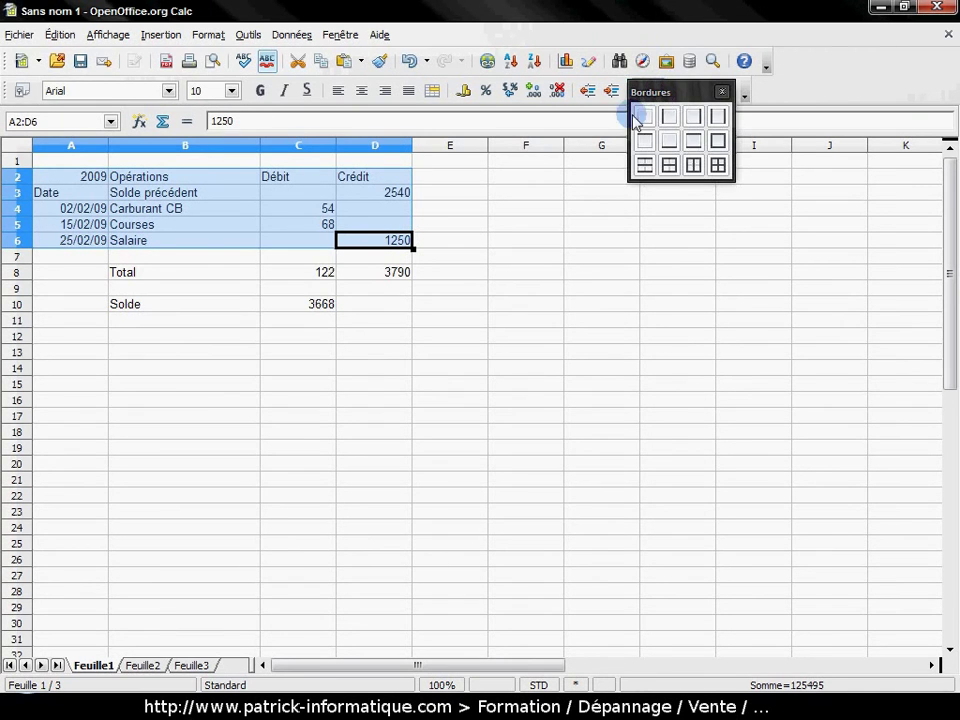
pyautogui.click(718, 166)
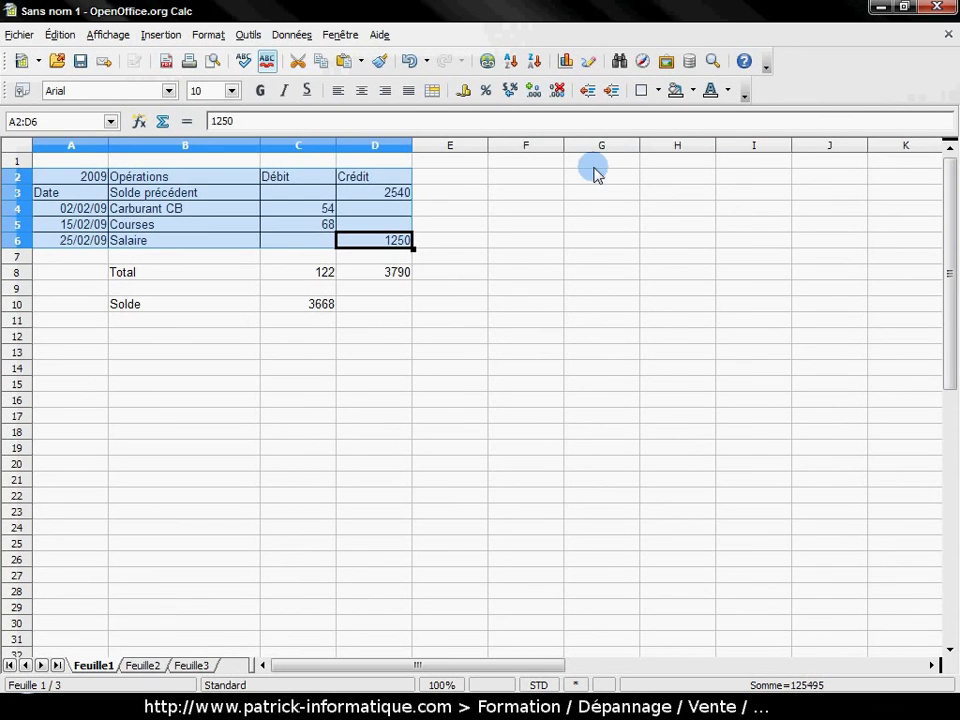
pyautogui.click(503, 248)
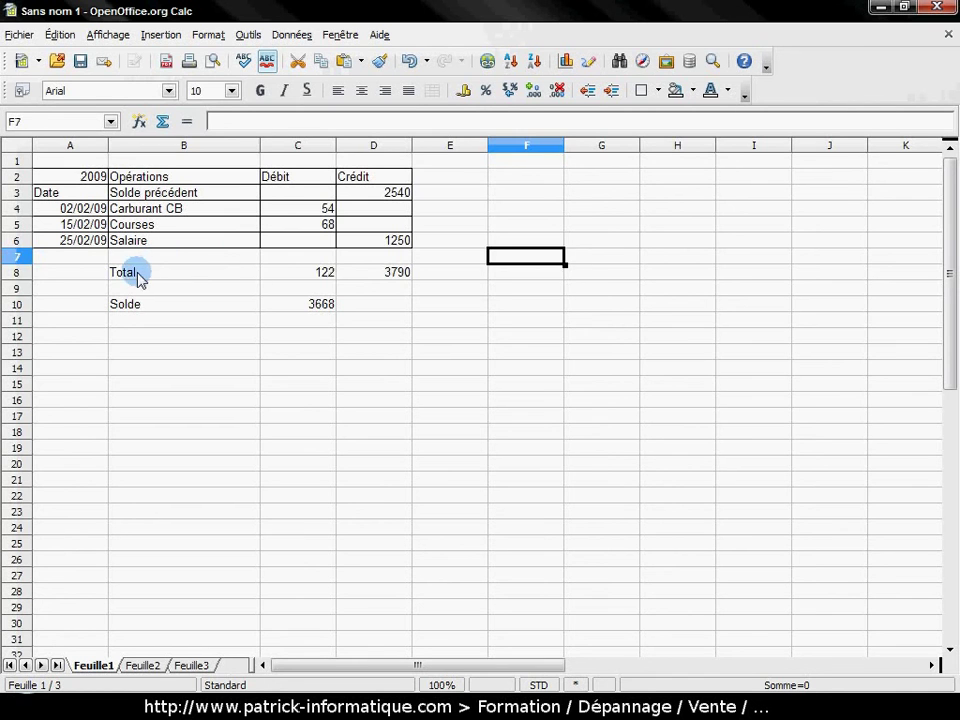
# Apply full outer and inner borders to the Total row cells B8:D8.
pyautogui.moveTo(139, 276); pyautogui.dragTo(373, 272)
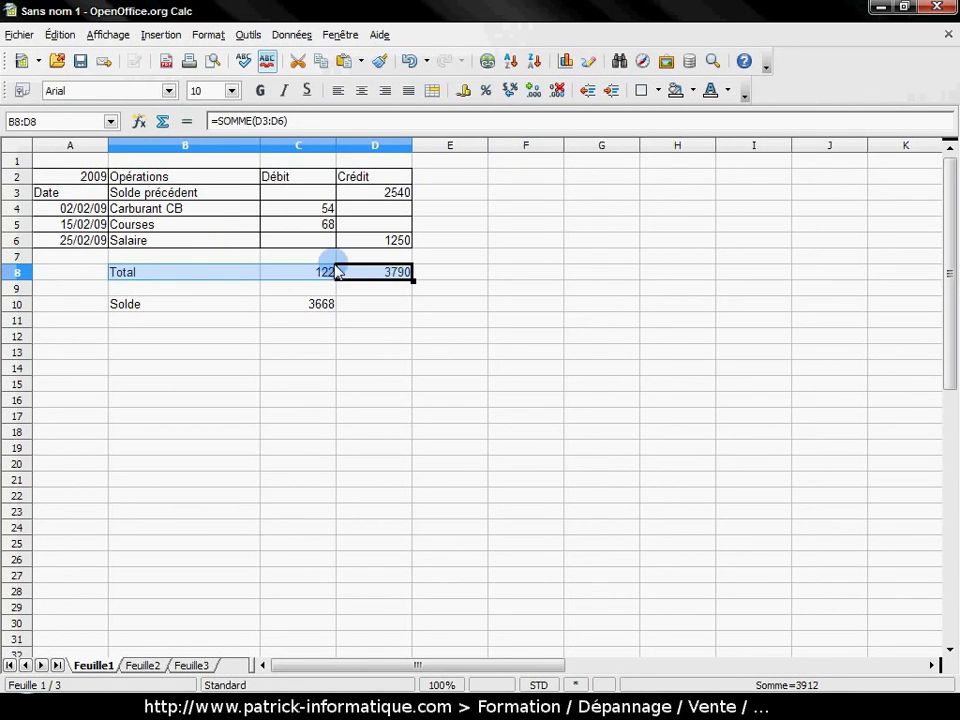
pyautogui.click(657, 90)
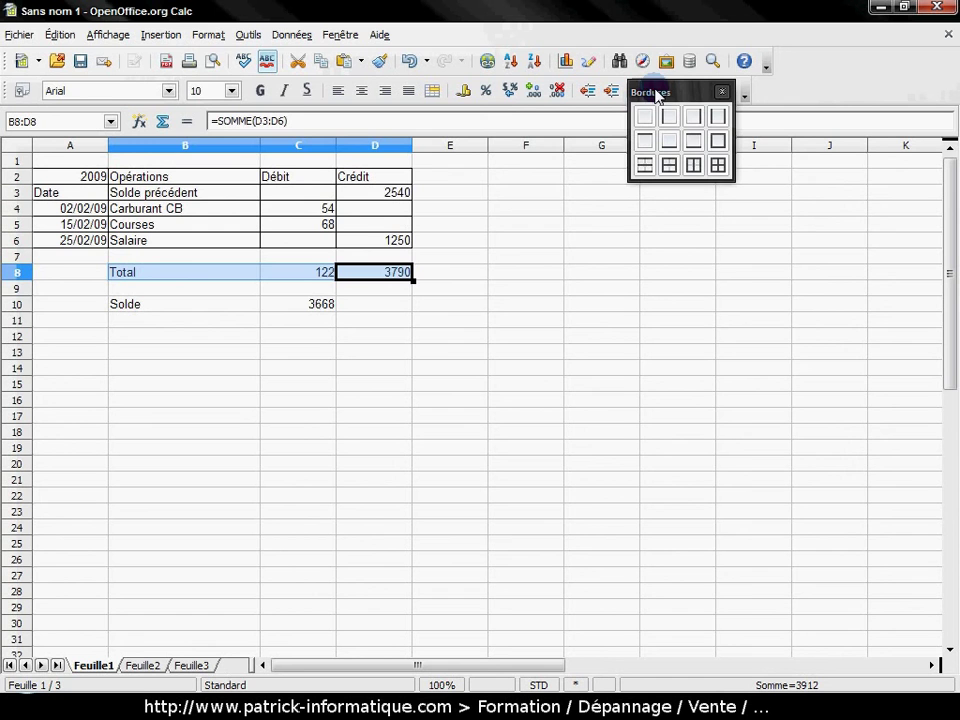
pyautogui.click(721, 172)
pyautogui.click(381, 306)
# Apply full outer and inner borders to the Solde cells B10:C10.
pyautogui.click(210, 304)
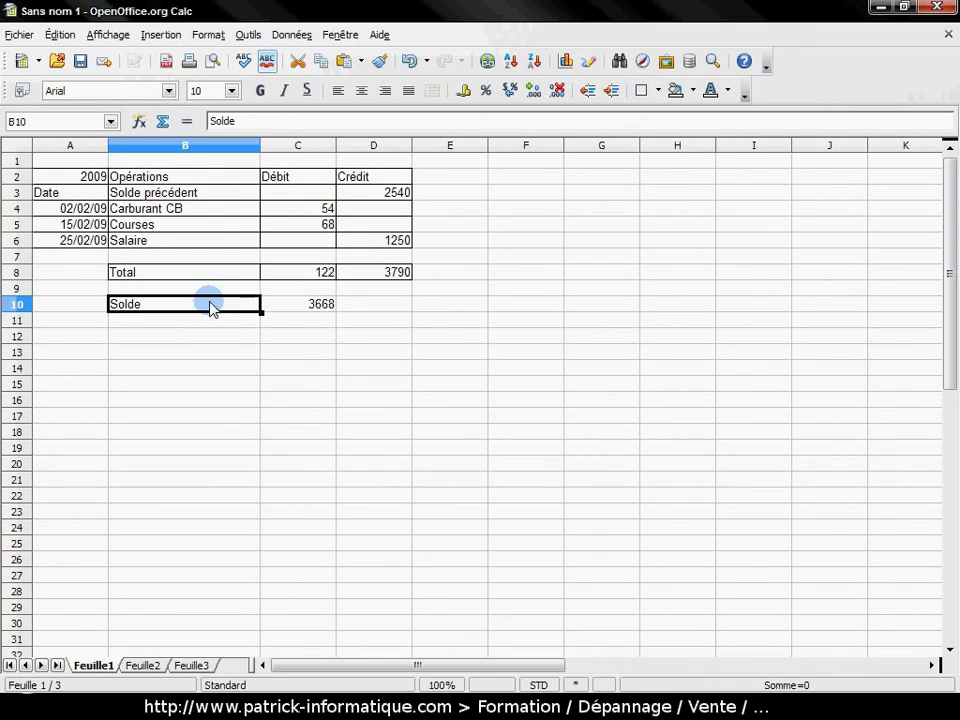
pyautogui.moveTo(243, 308); pyautogui.dragTo(330, 306)
pyautogui.click(657, 90)
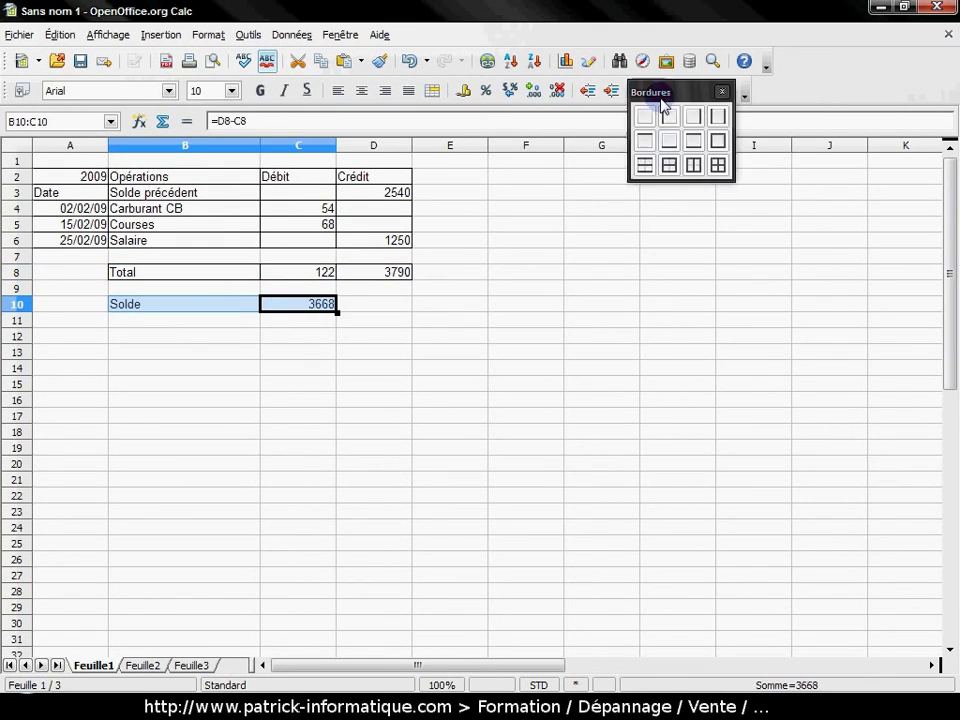
pyautogui.click(719, 165)
pyautogui.click(388, 336)
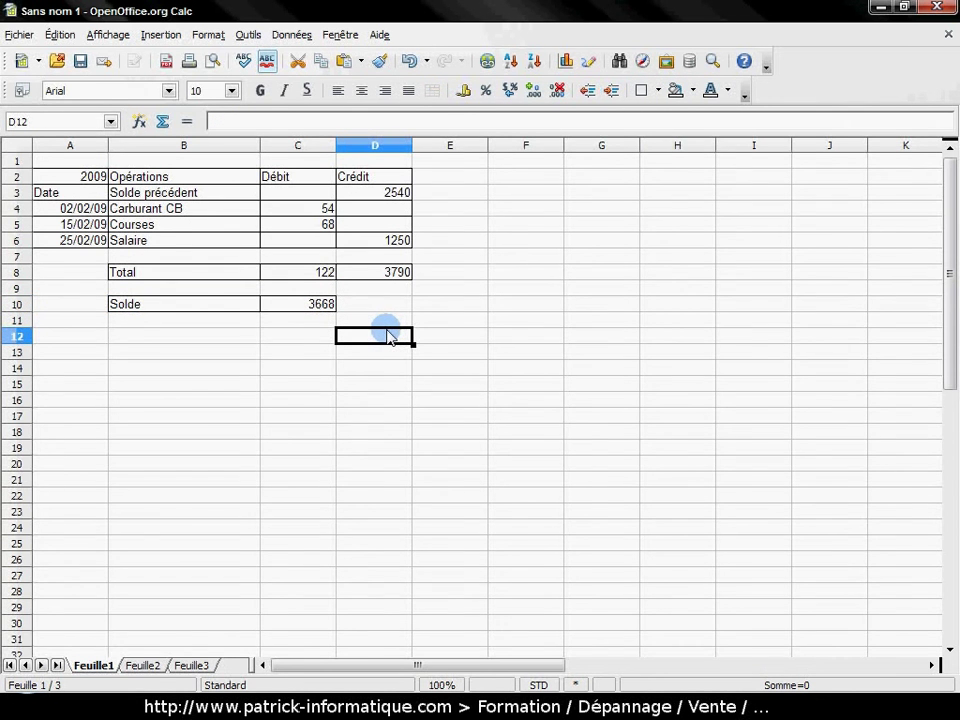
# Make the header cells A2:D2 of the operations table bold and centre them horizontally.
pyautogui.click(95, 177)
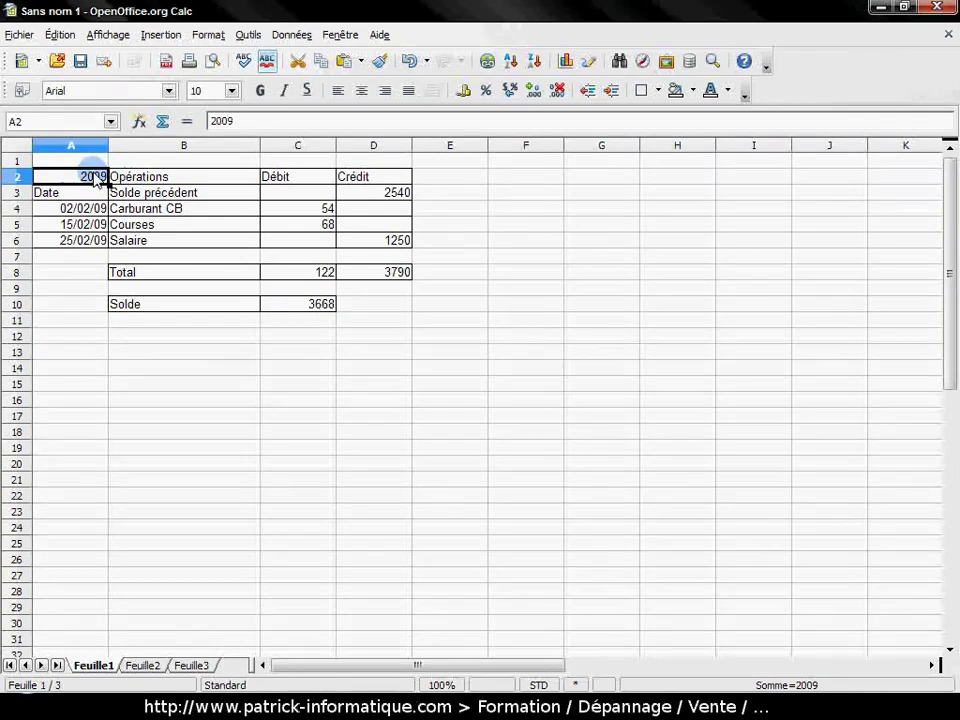
pyautogui.moveTo(95, 177); pyautogui.dragTo(363, 180)
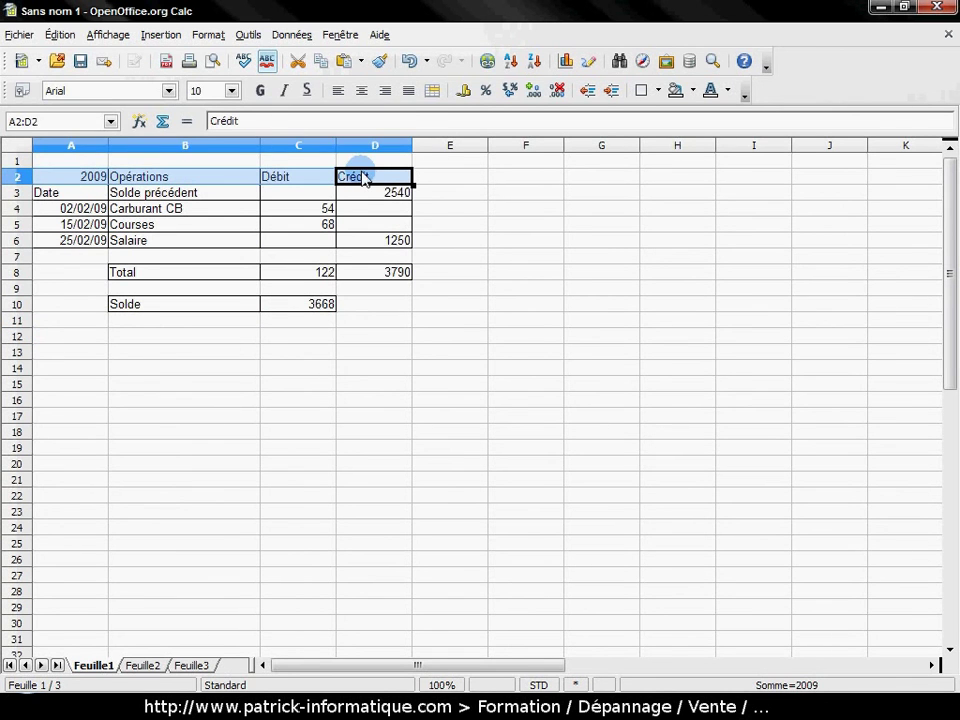
pyautogui.click(261, 91)
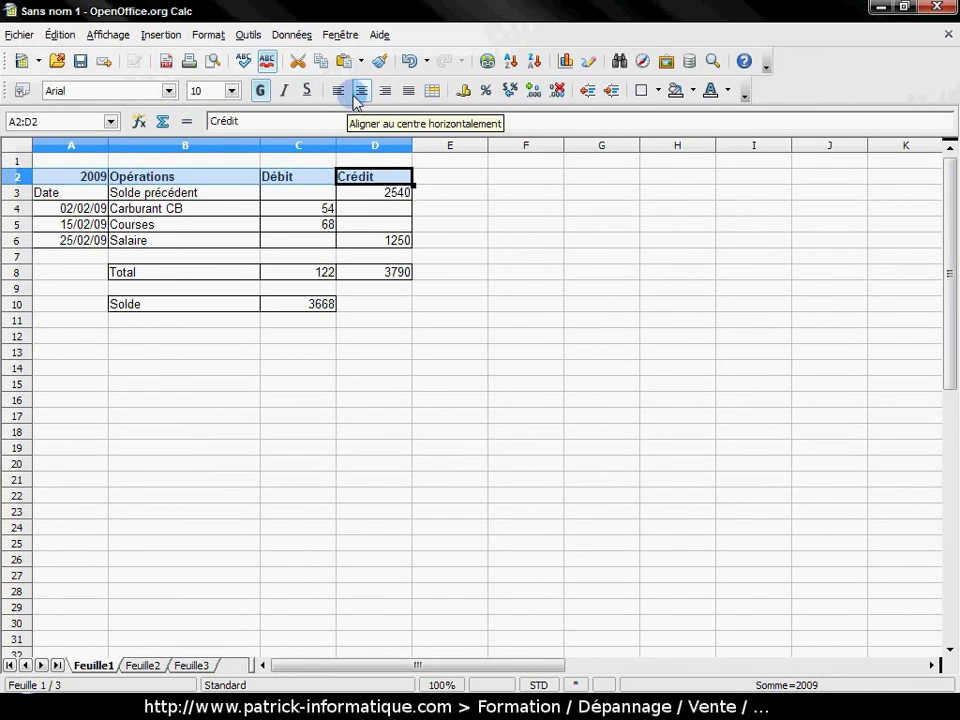
pyautogui.click(361, 91)
pyautogui.click(430, 192)
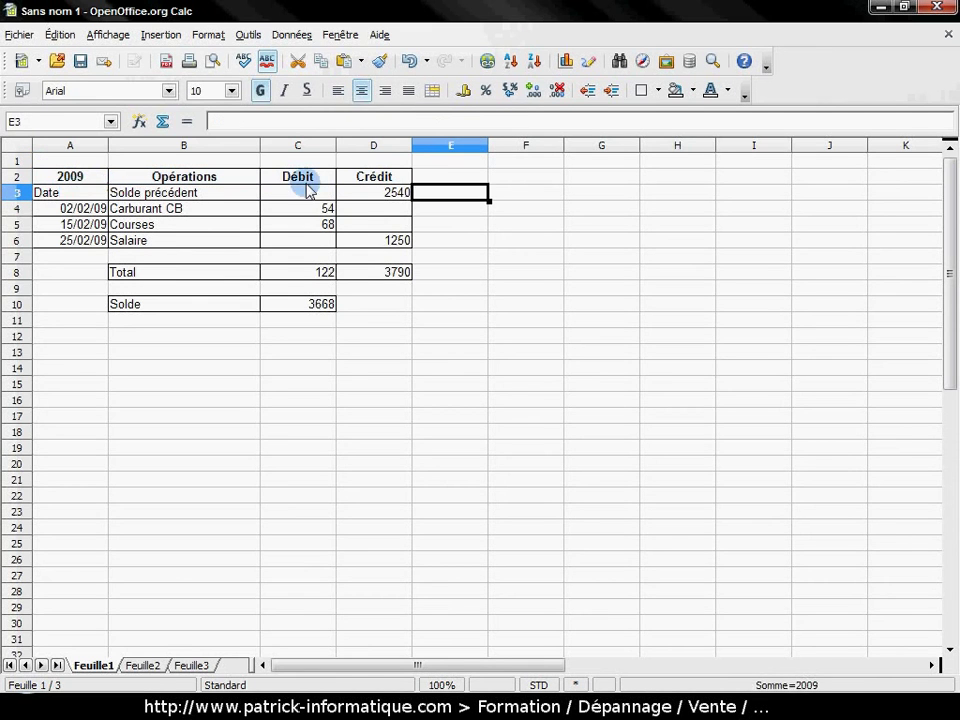
# Make the date column cells A3:A6 bold and centre them horizontally.
pyautogui.click(71, 195)
pyautogui.moveTo(71, 195); pyautogui.dragTo(64, 245)
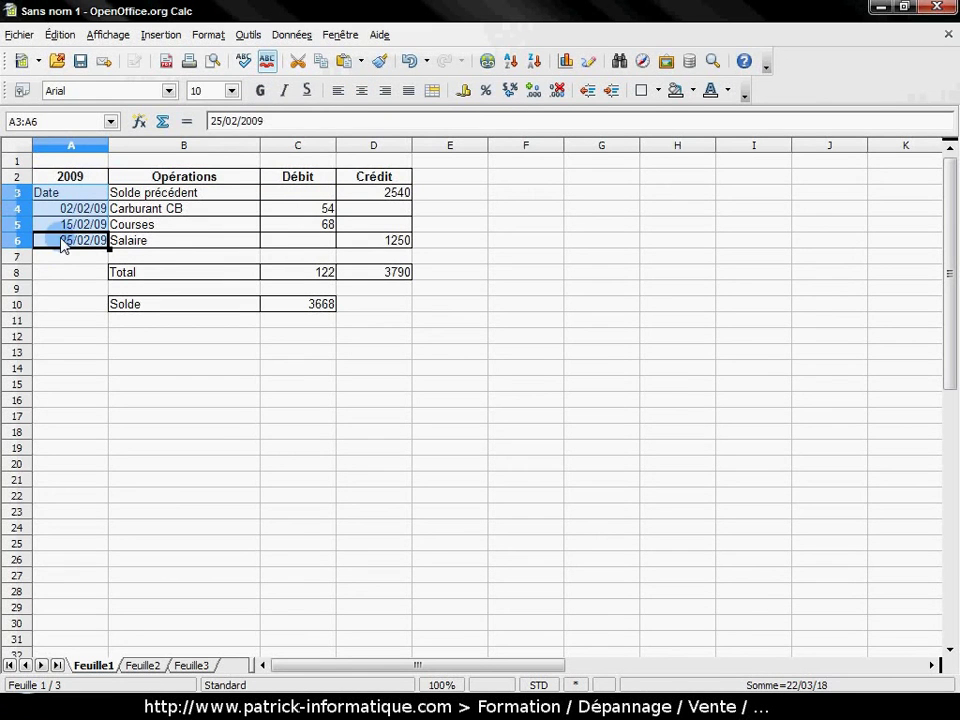
pyautogui.click(261, 91)
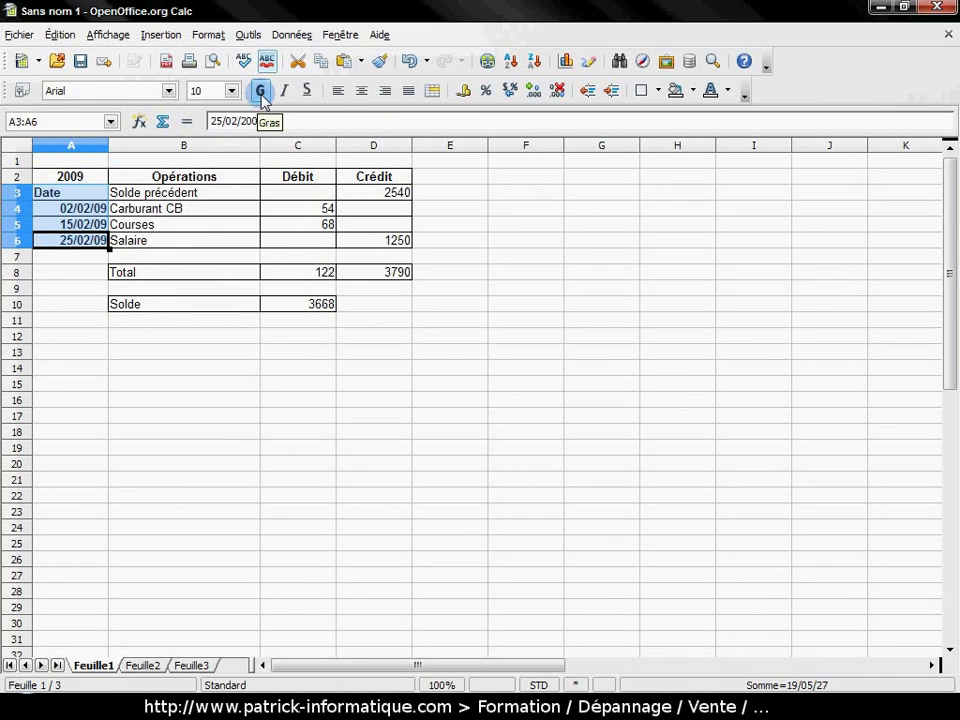
pyautogui.click(361, 91)
# Right-align the "Solde précédent" label in B3 and set it in italics.
pyautogui.click(207, 182)
pyautogui.click(205, 190)
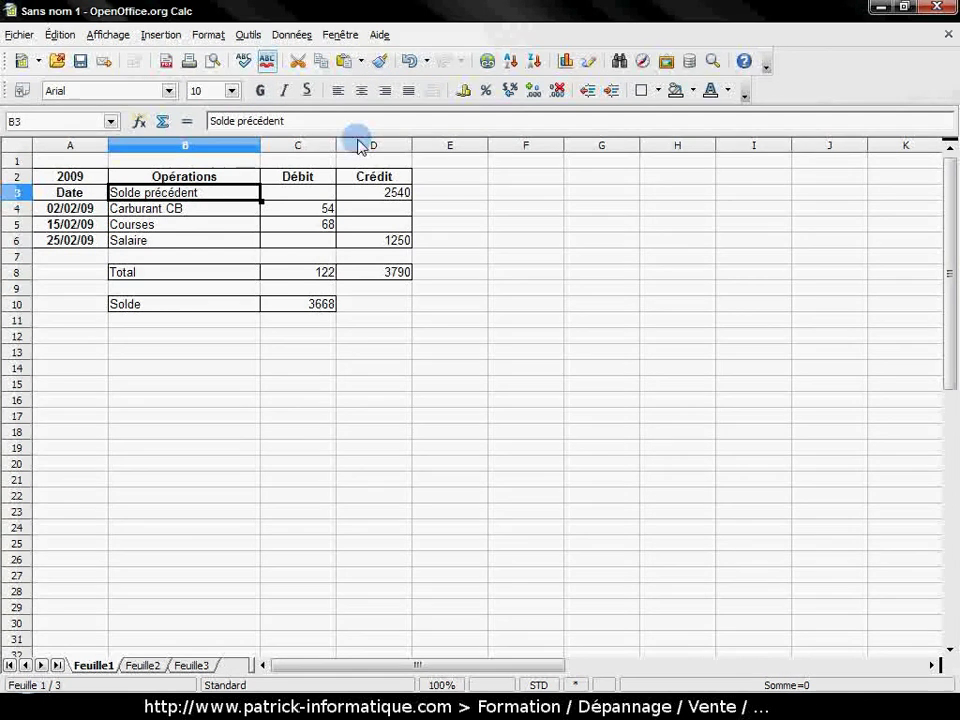
pyautogui.click(381, 93)
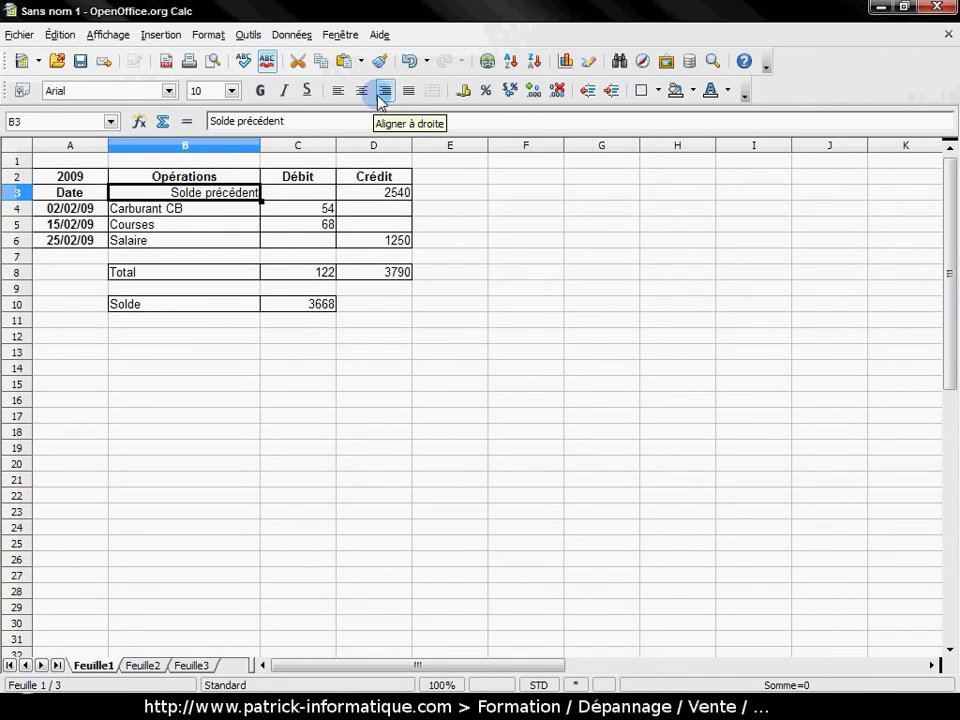
pyautogui.click(284, 93)
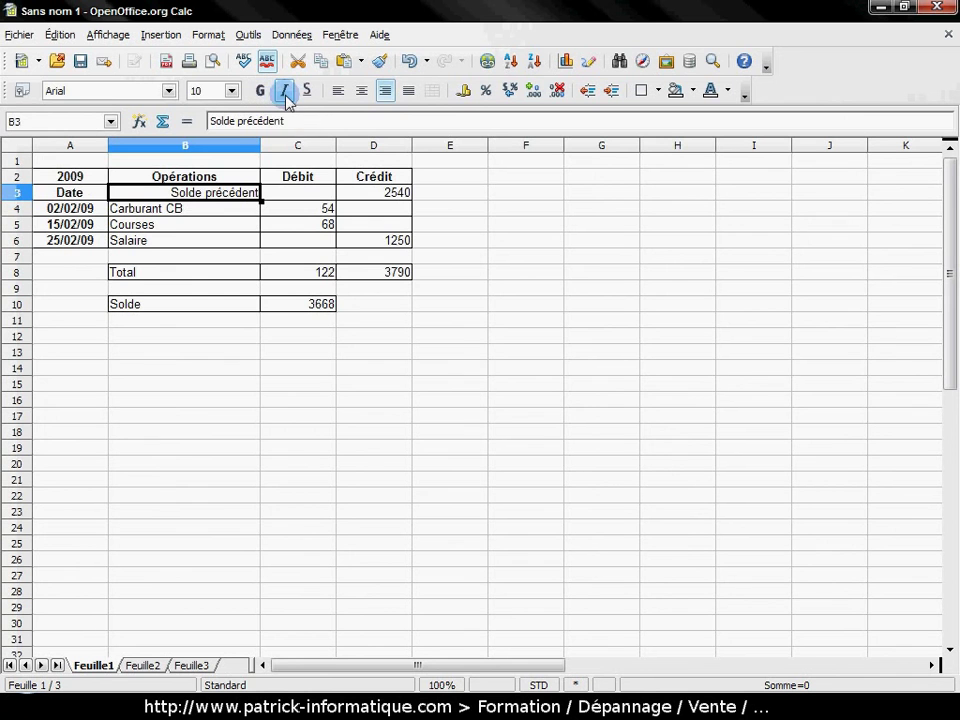
pyautogui.click(390, 272)
# Make the balance value in C10 bold.
pyautogui.click(284, 308)
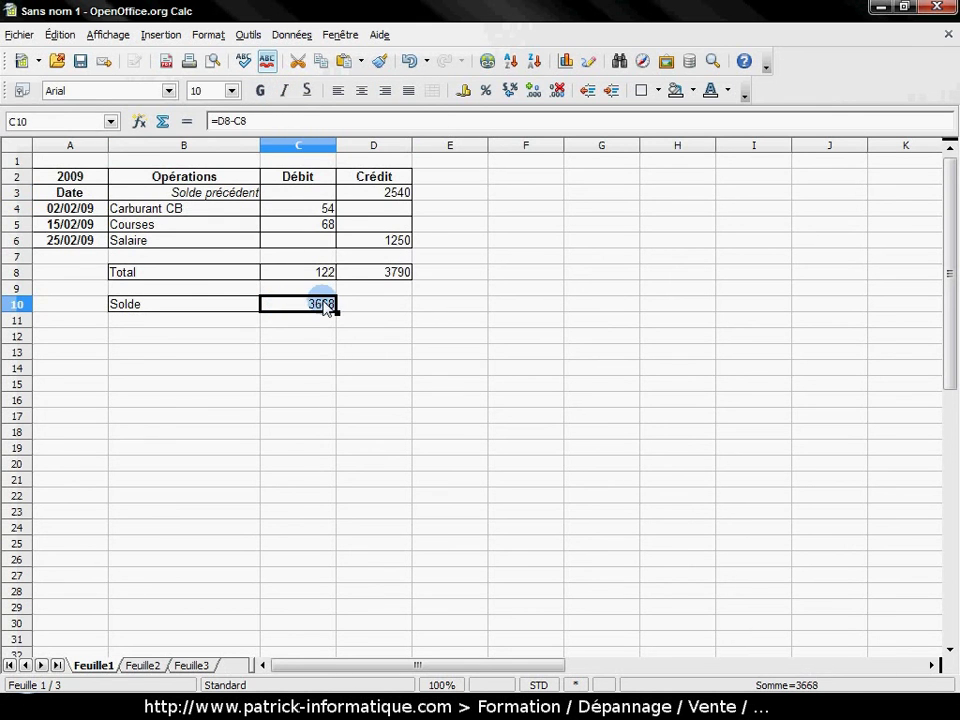
pyautogui.click(262, 91)
pyautogui.click(356, 326)
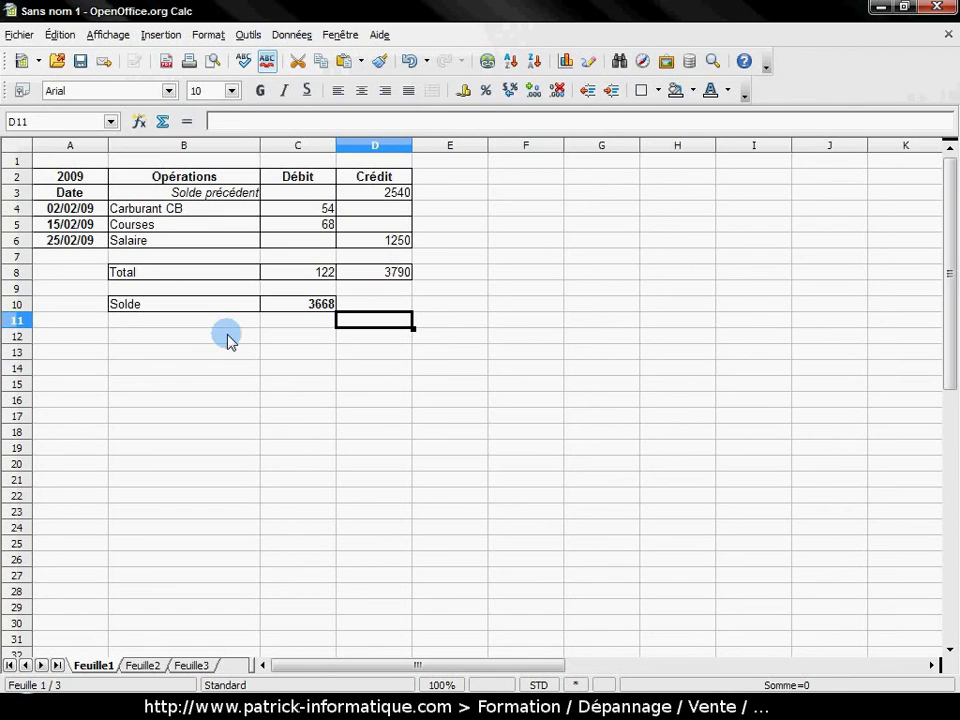
# Start a second table below the first with 2009 in A13 and "Opérations" in B13.
pyautogui.click(213, 355)
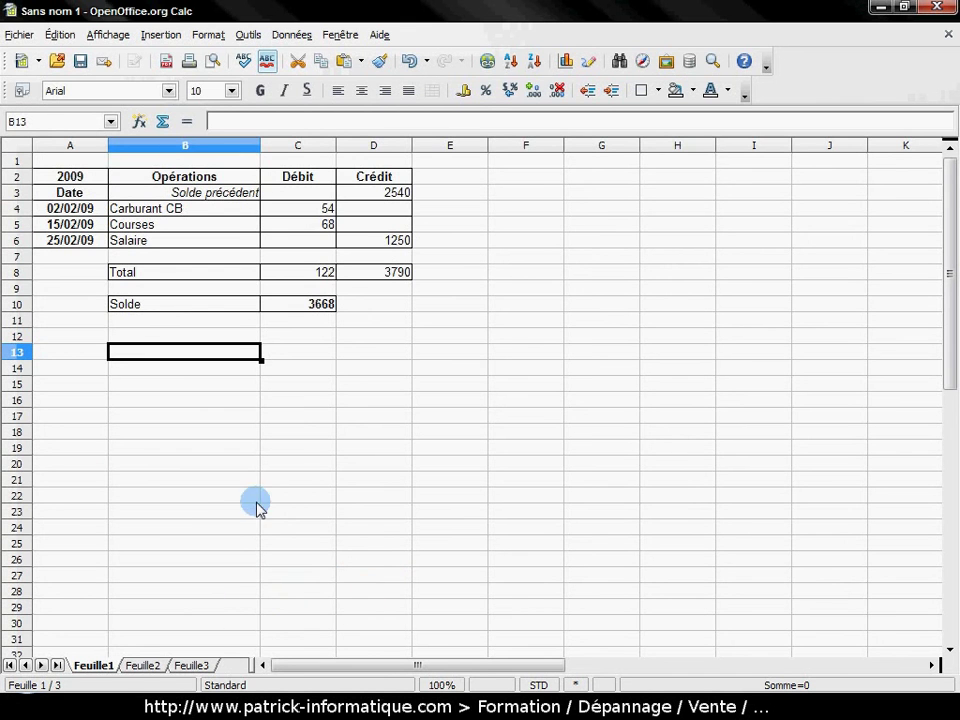
pyautogui.click(90, 354)
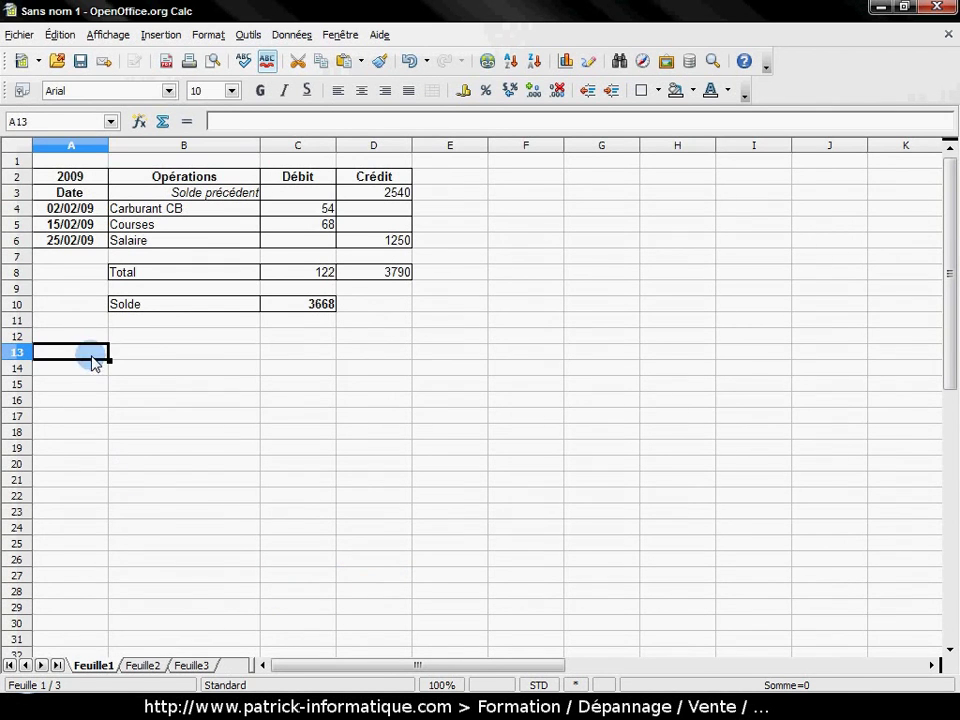
pyautogui.write('2009')
pyautogui.press('Tab')
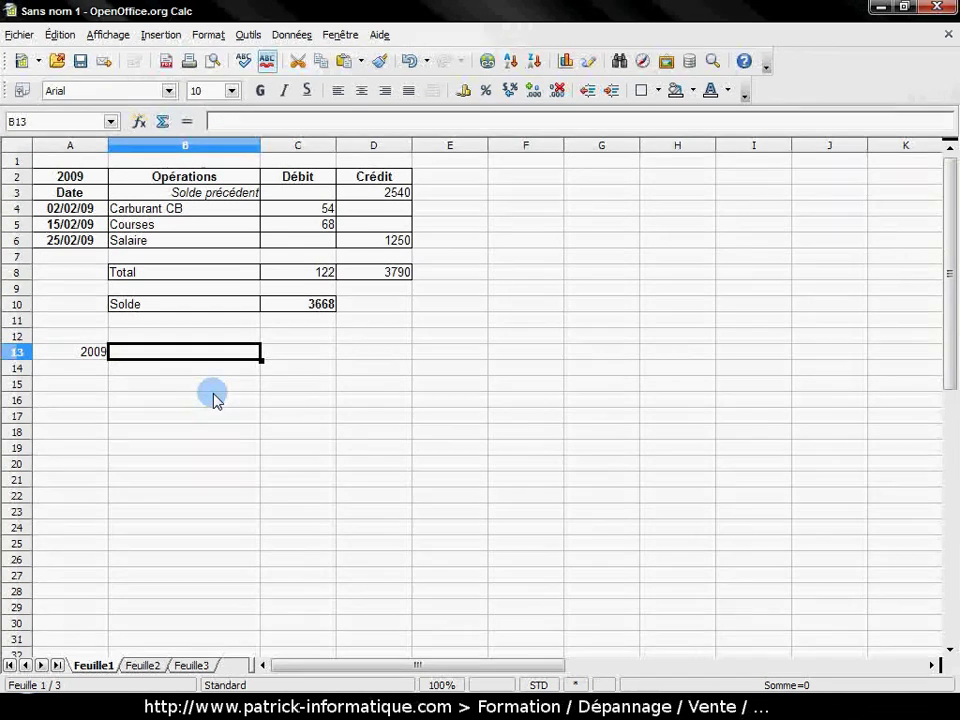
pyautogui.write('Opérations')
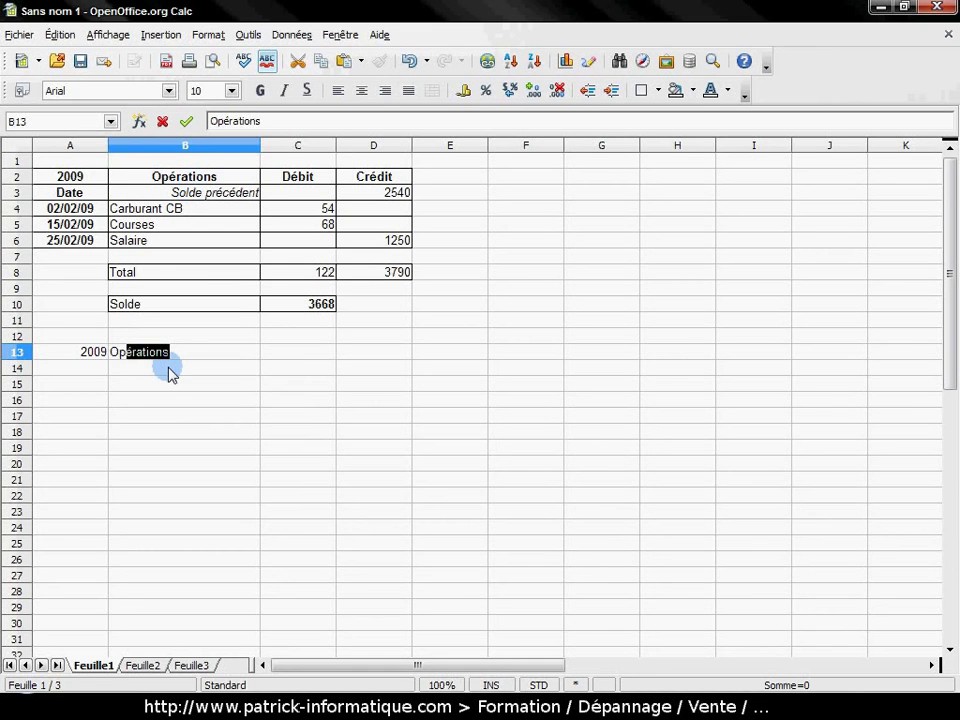
pyautogui.press('Return')
# Add the column headings "Débit" in C13 and "Crédit" in D13.
pyautogui.click(300, 357)
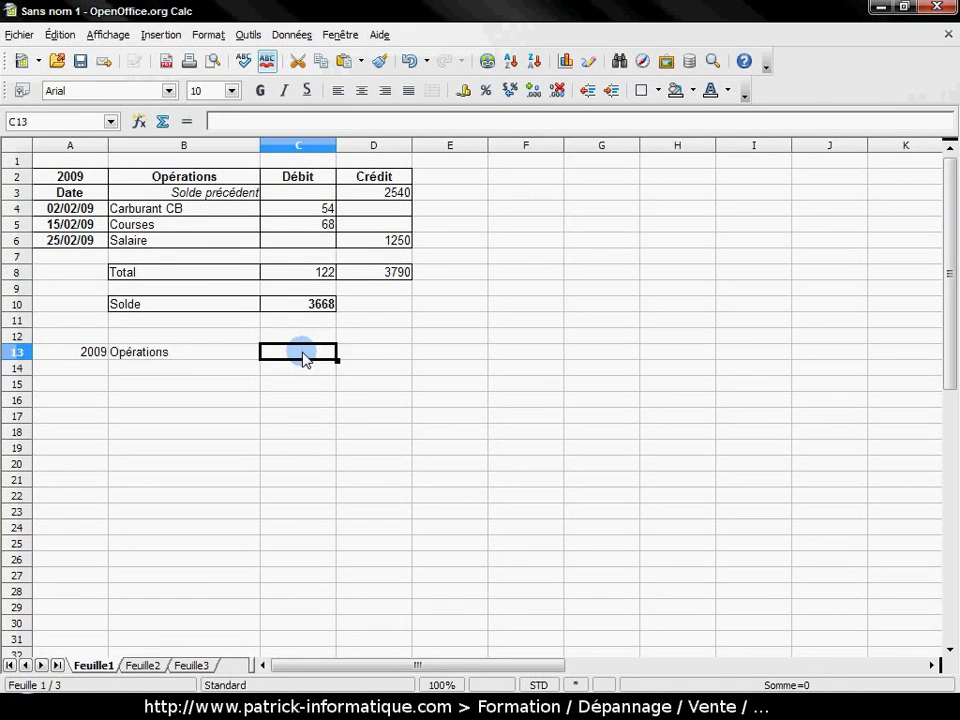
pyautogui.write('Dé')
pyautogui.press('Return')
pyautogui.press('Up')
pyautogui.press('Right')
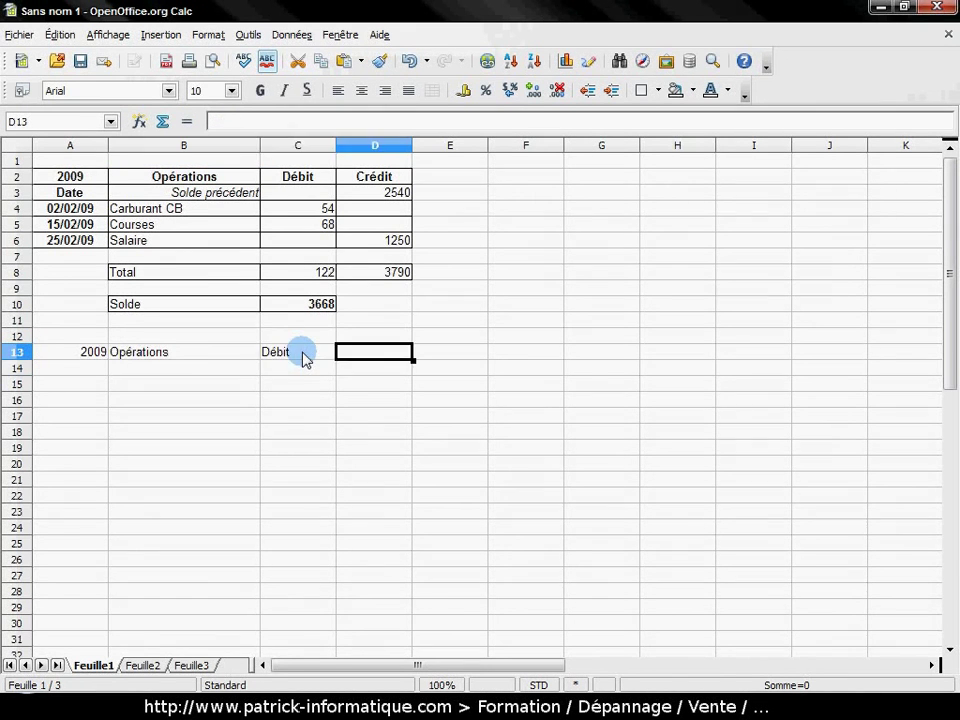
pyautogui.write('C')
pyautogui.press('Tab')
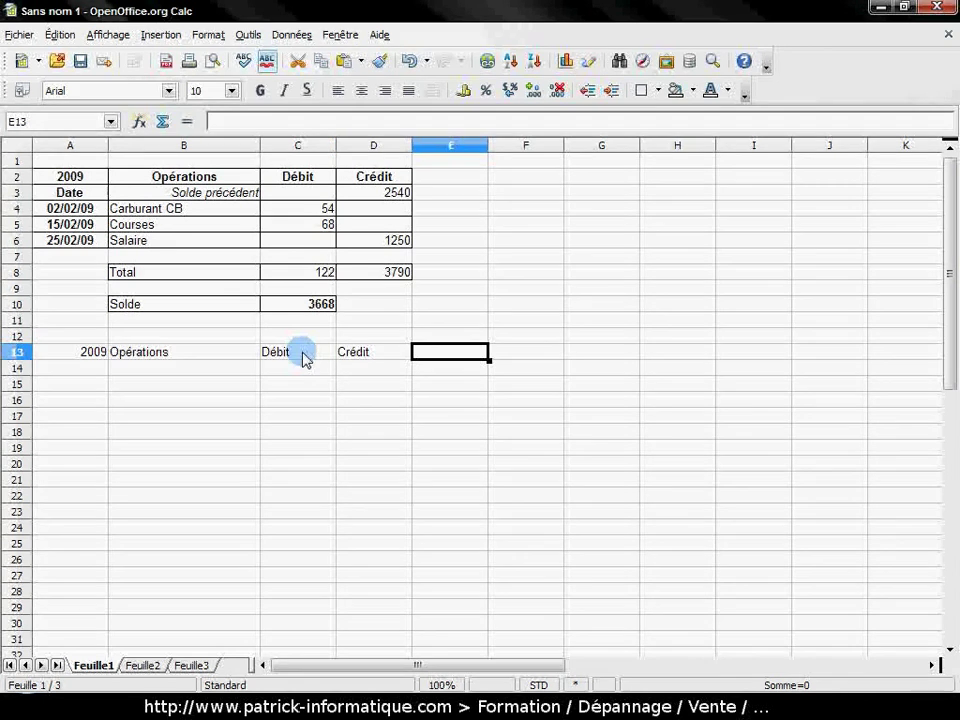
# Enter "Date" in A14 and "Solde précédent" in B14 under the second table's headings.
pyautogui.press('Left')
pyautogui.press('Left')
pyautogui.press('Down')
pyautogui.press('Home')
pyautogui.write('Date')
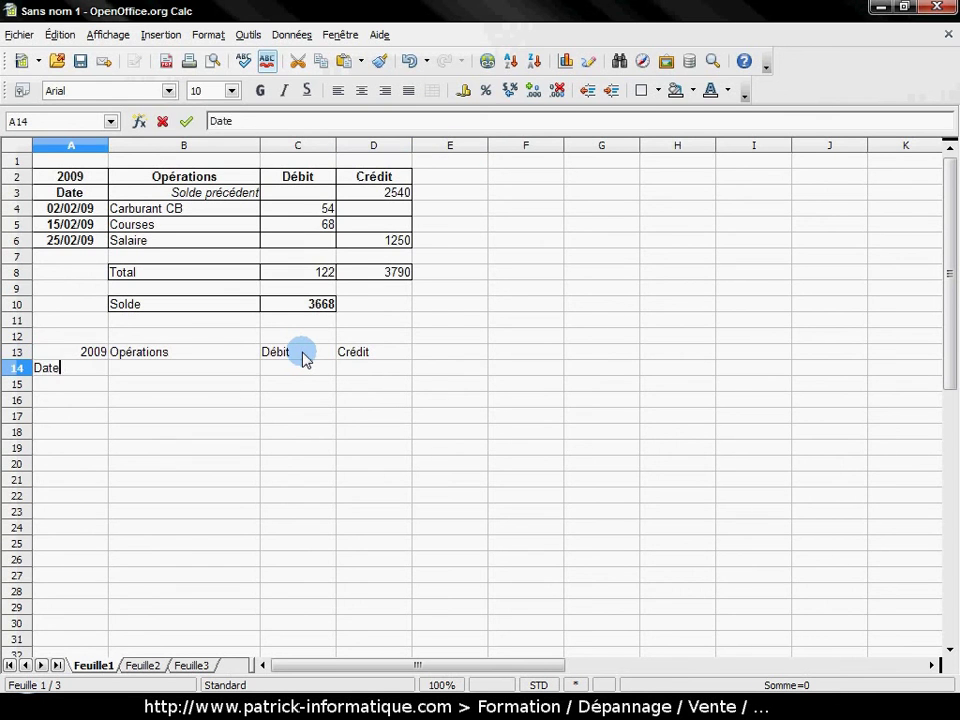
pyautogui.press('Tab')
pyautogui.write('S')
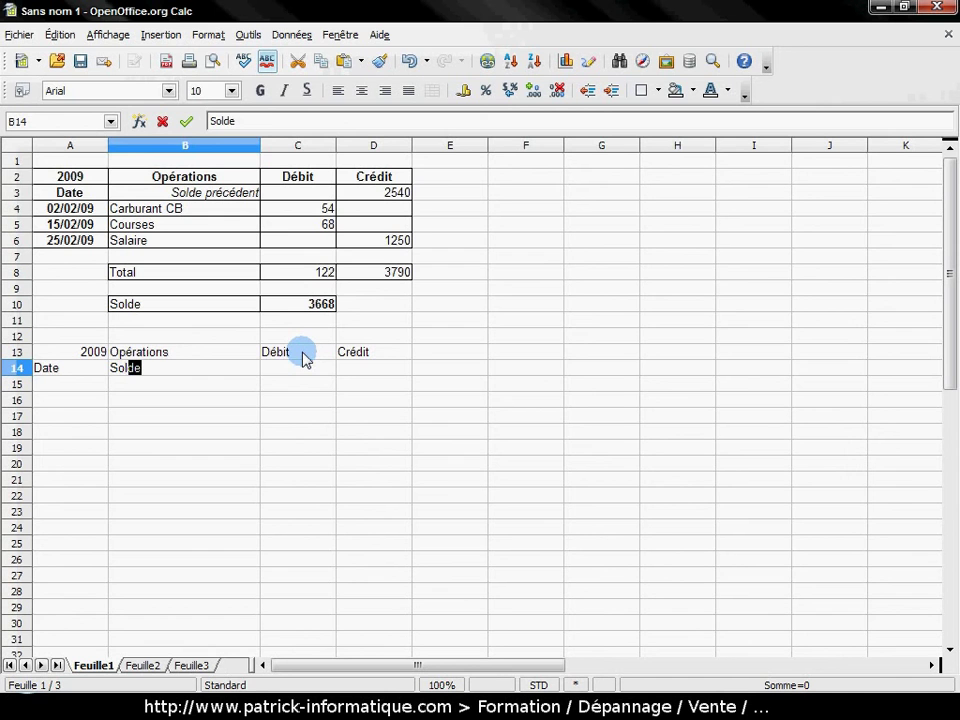
pyautogui.write('olde')
pyautogui.press('Tab')
# Enter 2540 as the previous balance in the credit cell D14.
pyautogui.press('Tab')
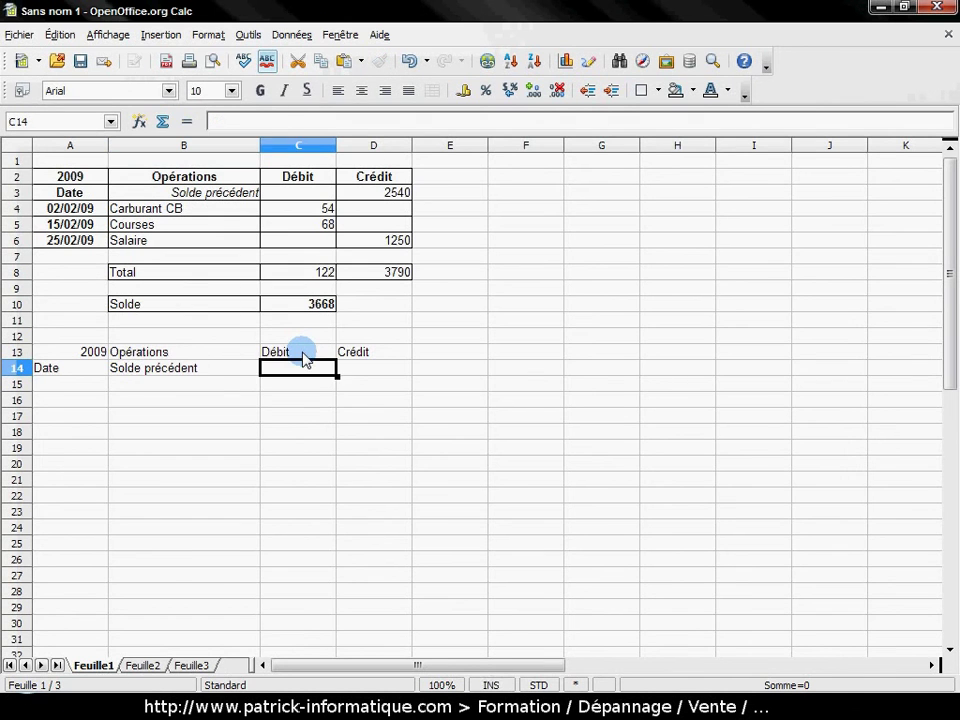
pyautogui.write('2')
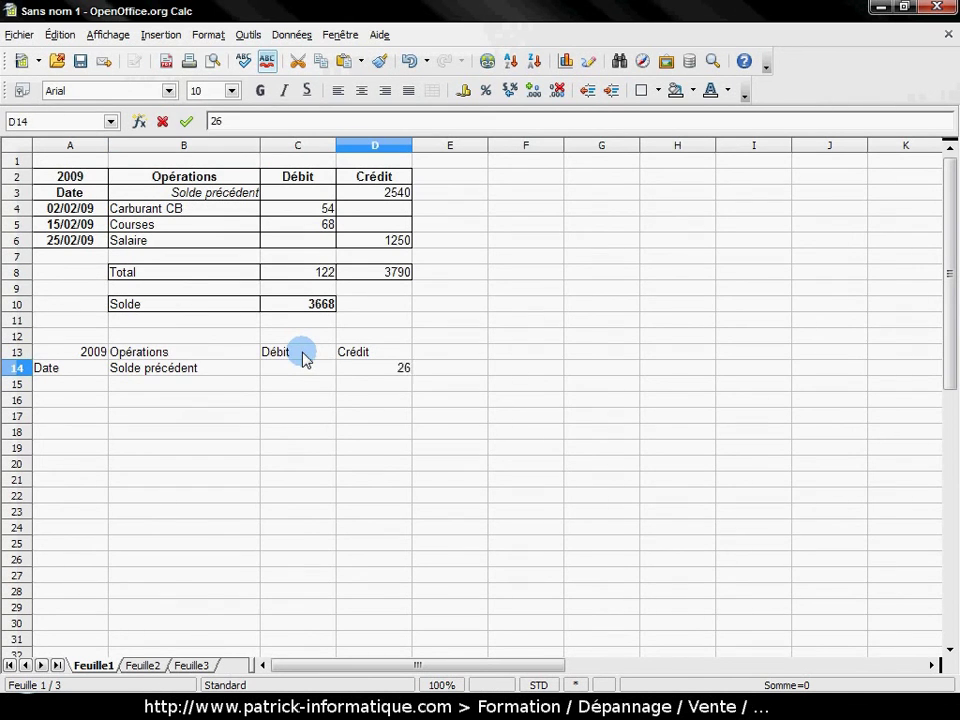
pyautogui.write('540')
pyautogui.press('Return')
# Enter the label "Total" in B28, leaving blank rows for operations beneath the second table's headings.
pyautogui.press('Left')
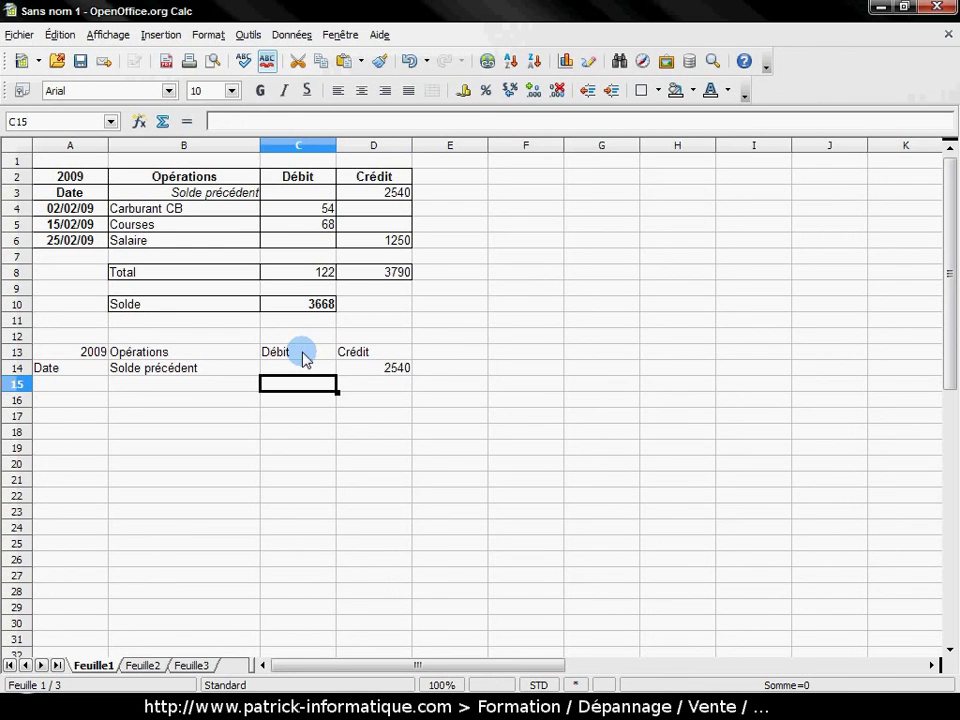
pyautogui.press('Left')
pyautogui.press('Down')
pyautogui.press('Down')
pyautogui.press('Down')
pyautogui.press('Down')
pyautogui.press('Down')
pyautogui.press('Down')
pyautogui.press('Down')
pyautogui.press('Down')
pyautogui.press('Down')
pyautogui.press('Down')
pyautogui.press('Down')
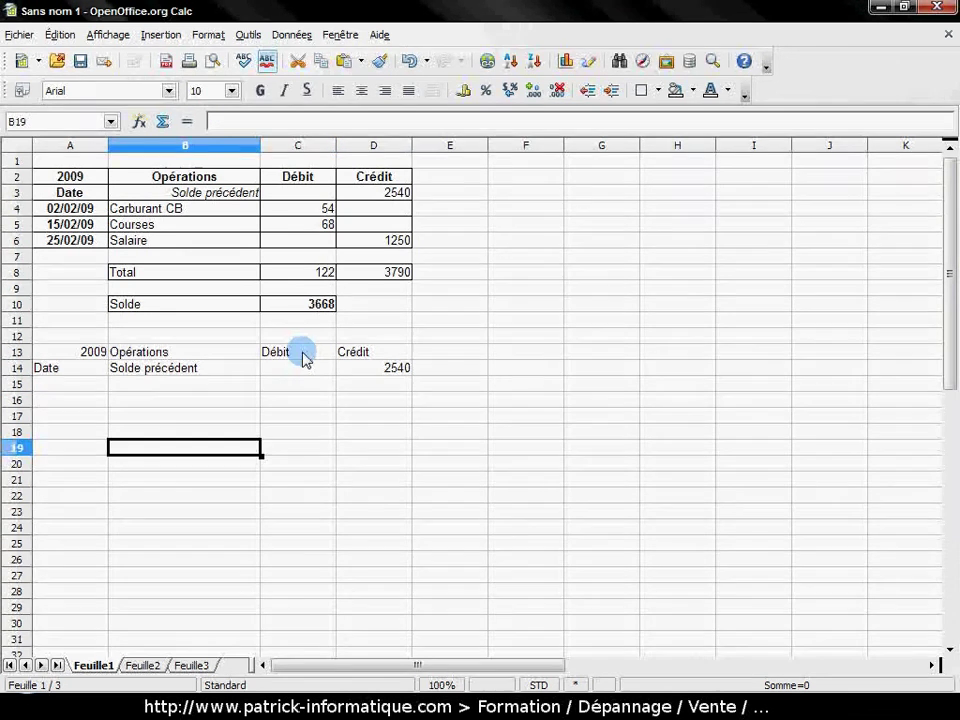
pyautogui.press('Down')
pyautogui.press('Down')
pyautogui.press('Down')
pyautogui.press('Down')
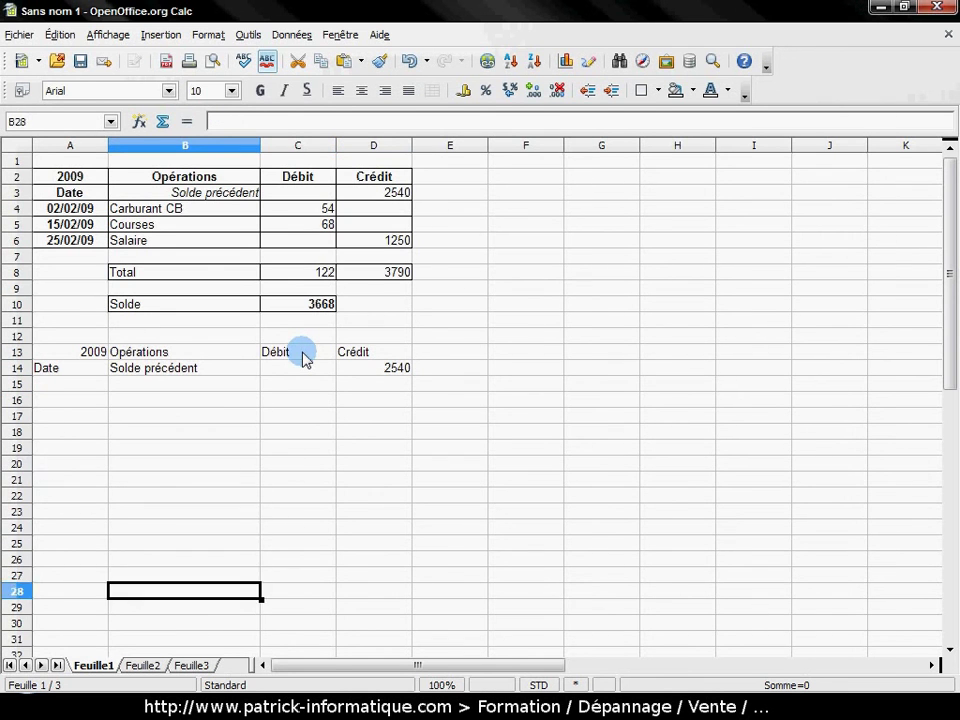
pyautogui.press('Up')
pyautogui.press('Up')
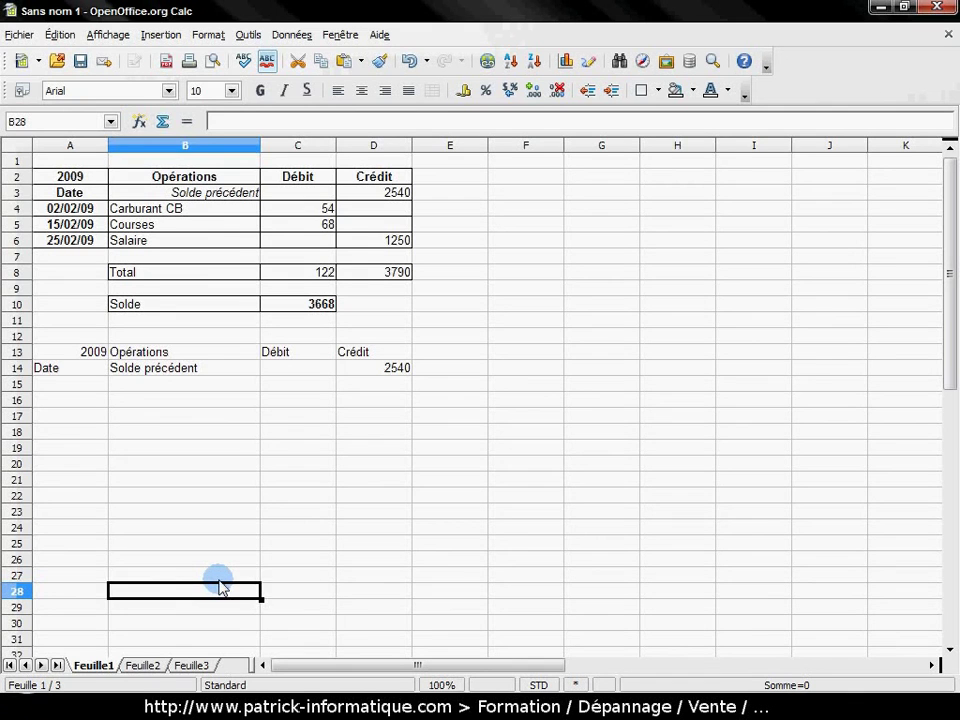
pyautogui.write('Ta')
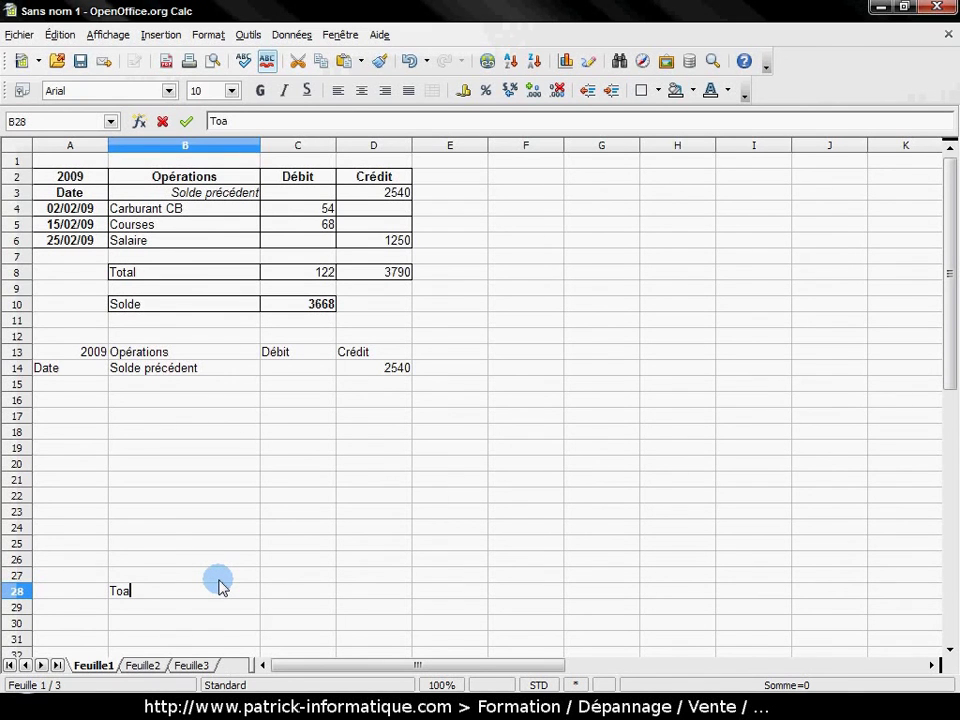
pyautogui.press('Tab')
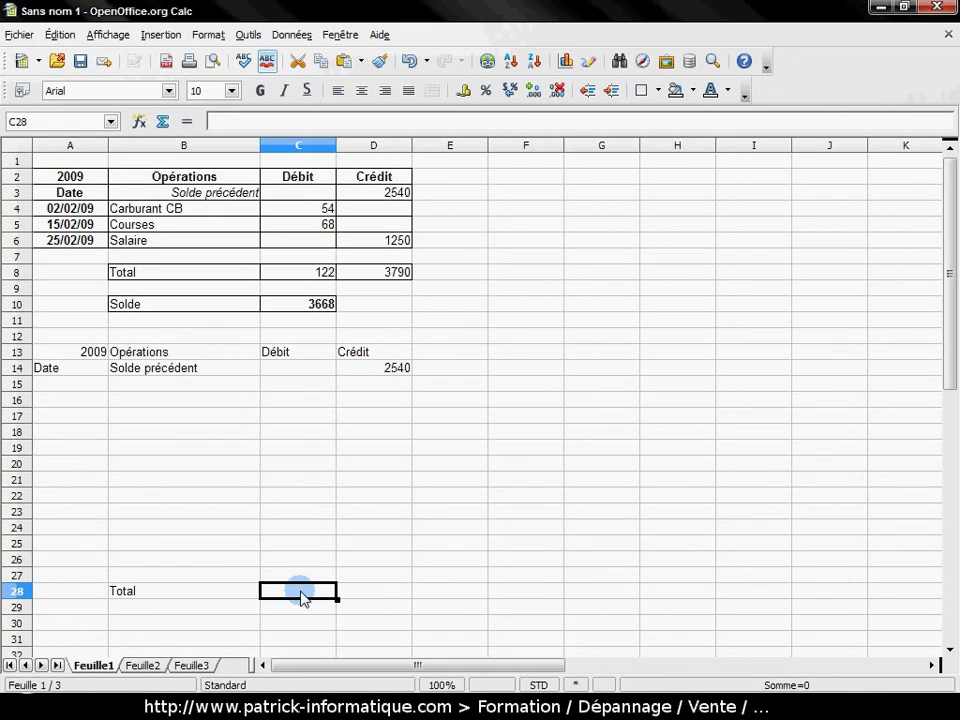
# Total the second table's debit column in C28 with the formula =SOMME(C15:C26).
pyautogui.click(162, 121)
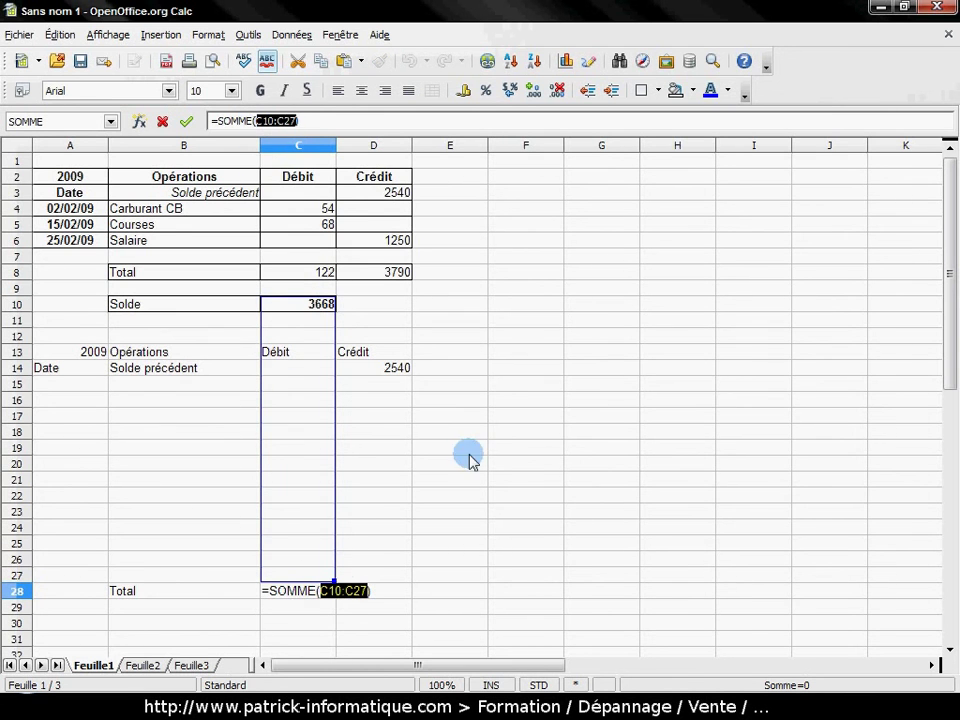
pyautogui.click(545, 416)
pyautogui.click(292, 385)
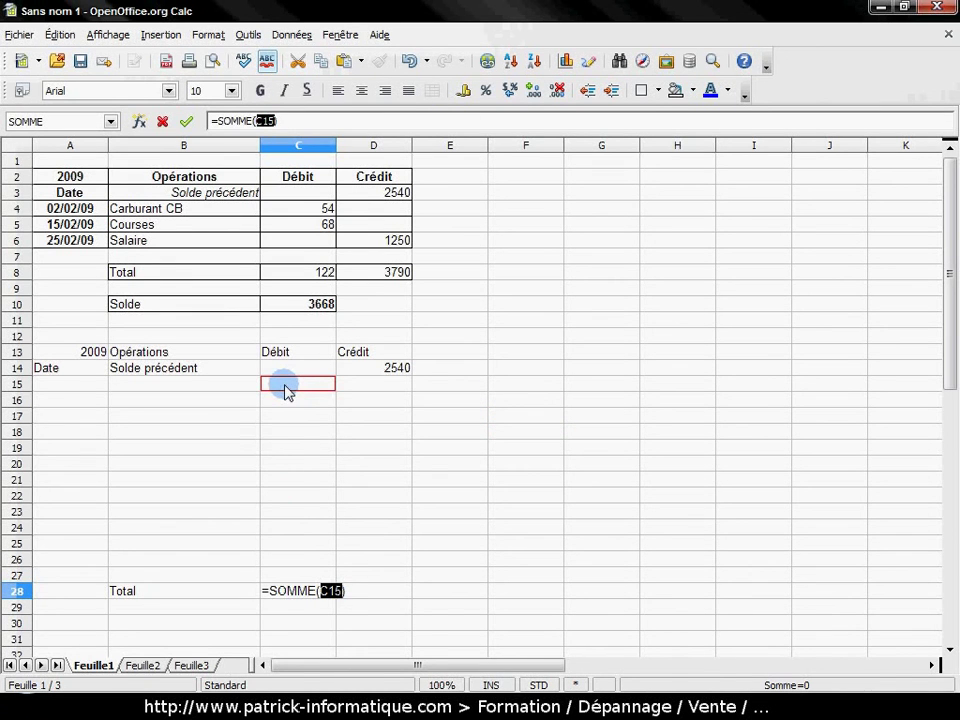
pyautogui.moveTo(286, 392); pyautogui.dragTo(296, 563)
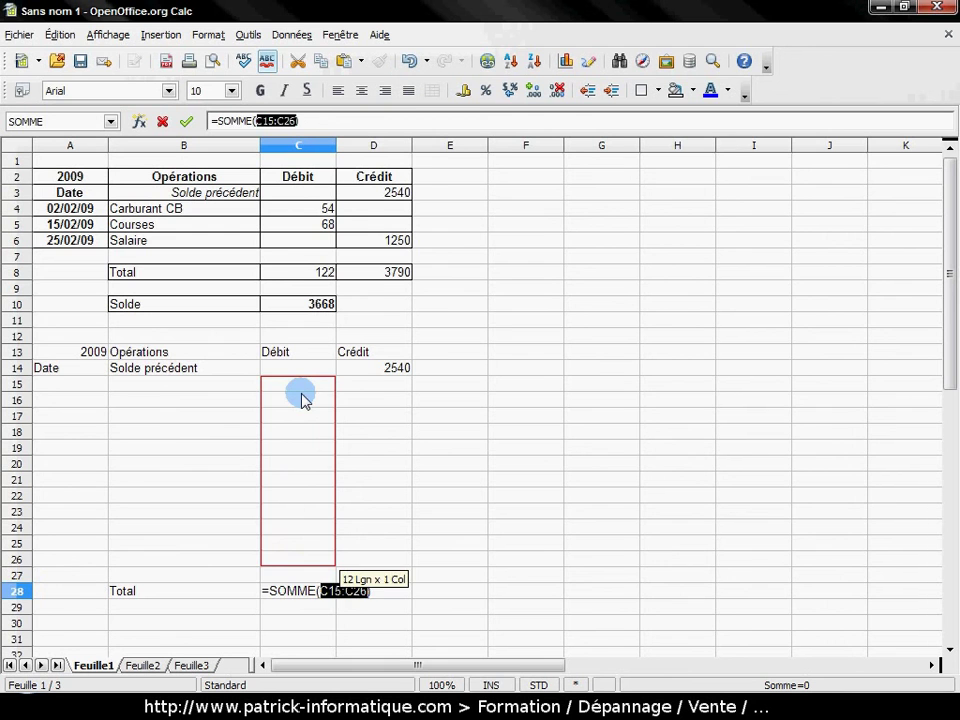
pyautogui.press('Return')
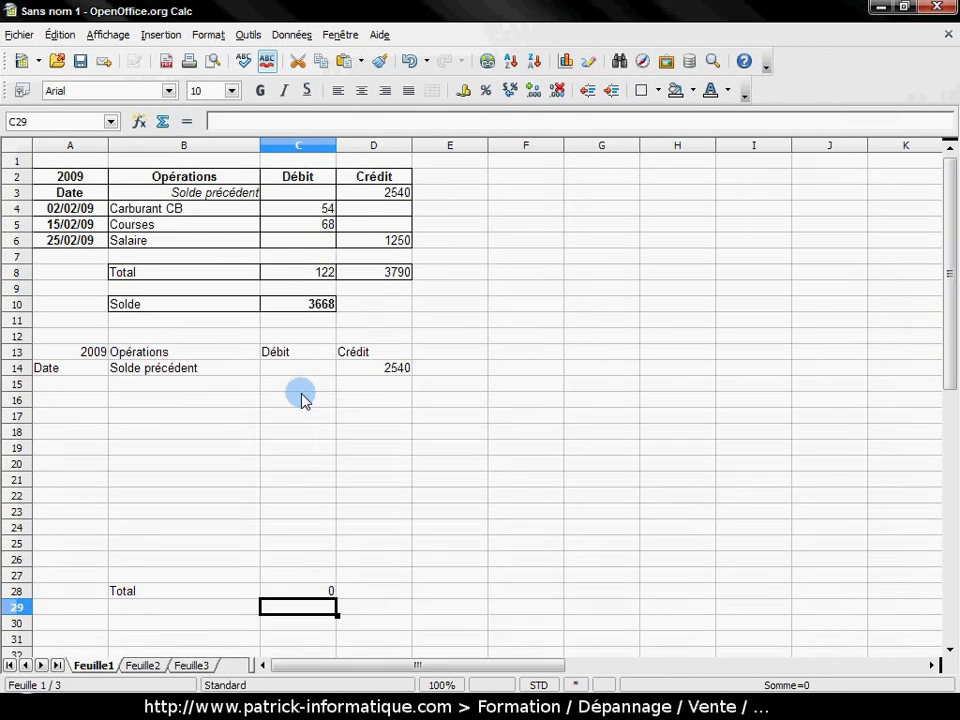
# Total the second table's credit column in D28 with the formula =SOMME(D14:D26).
pyautogui.click(388, 593)
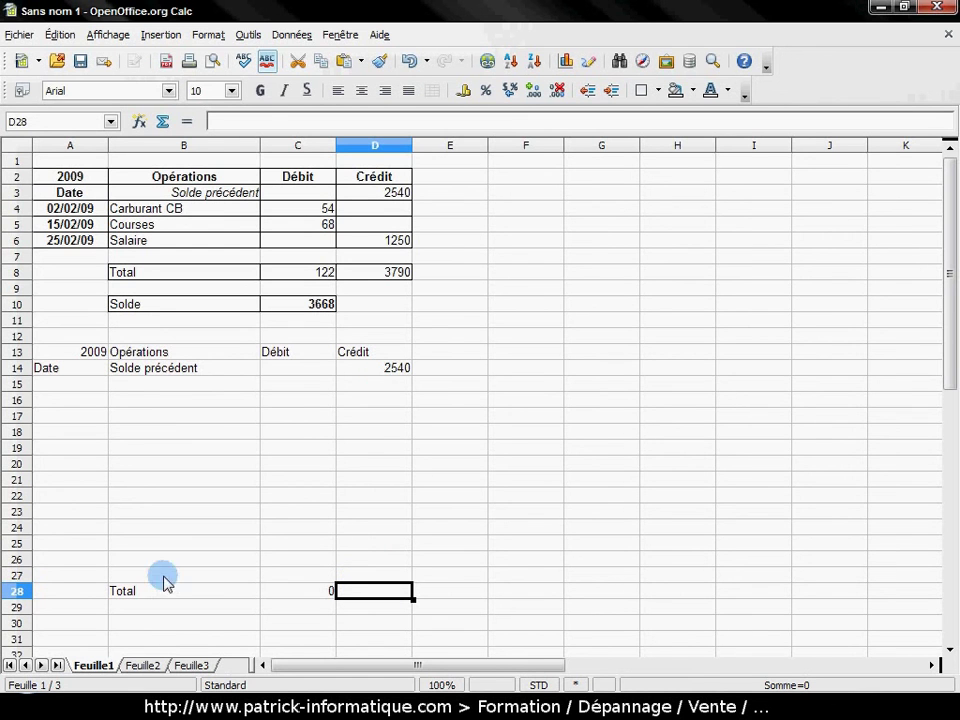
pyautogui.click(162, 121)
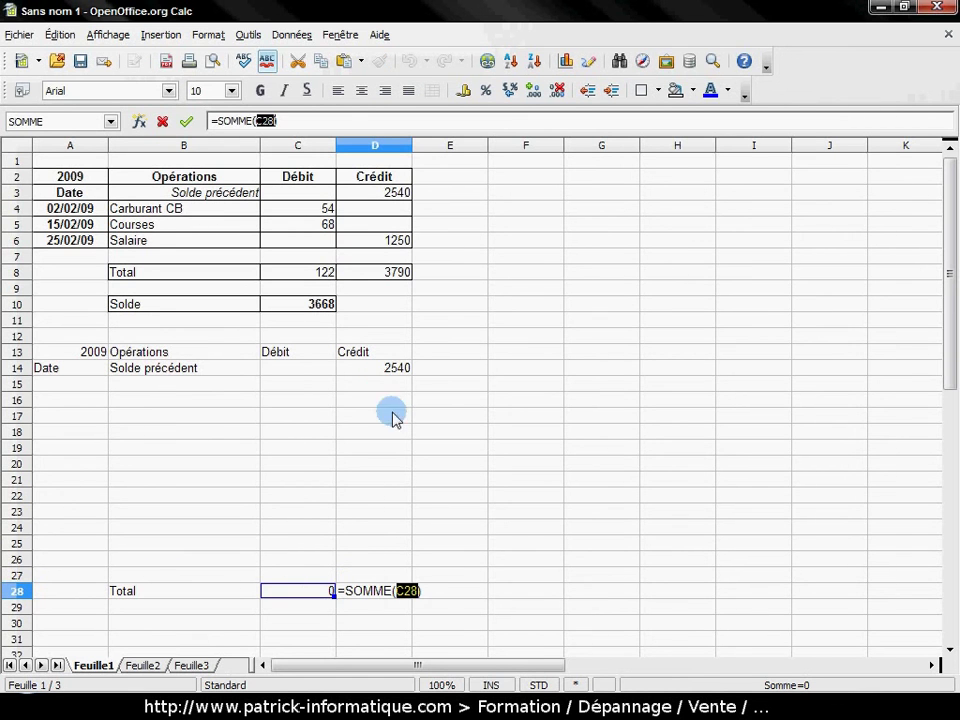
pyautogui.moveTo(392, 370); pyautogui.dragTo(386, 560)
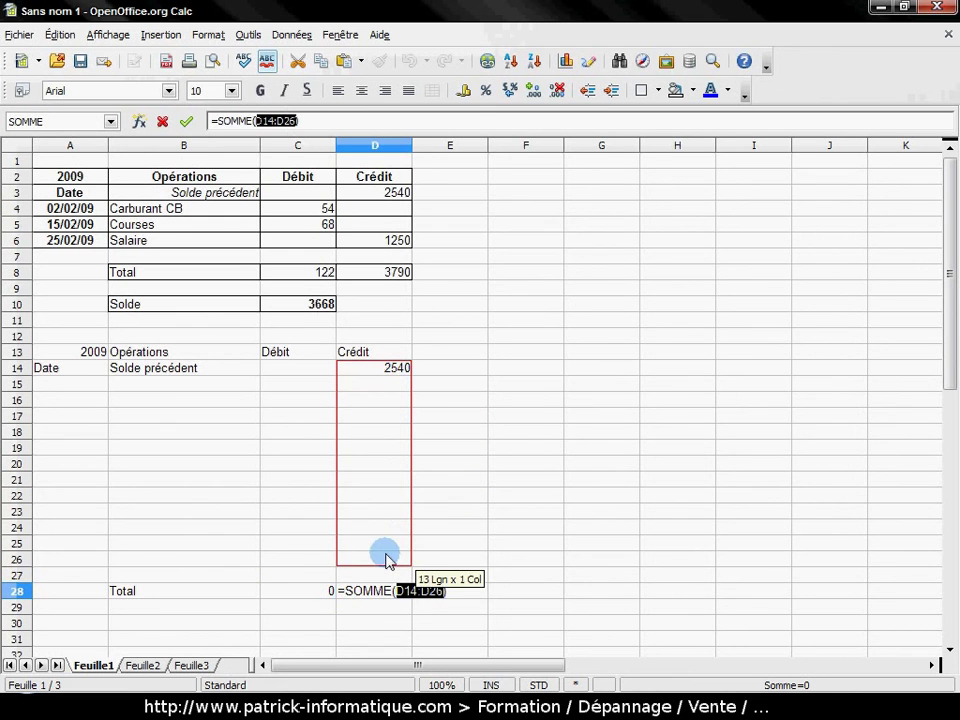
pyautogui.press('Return')
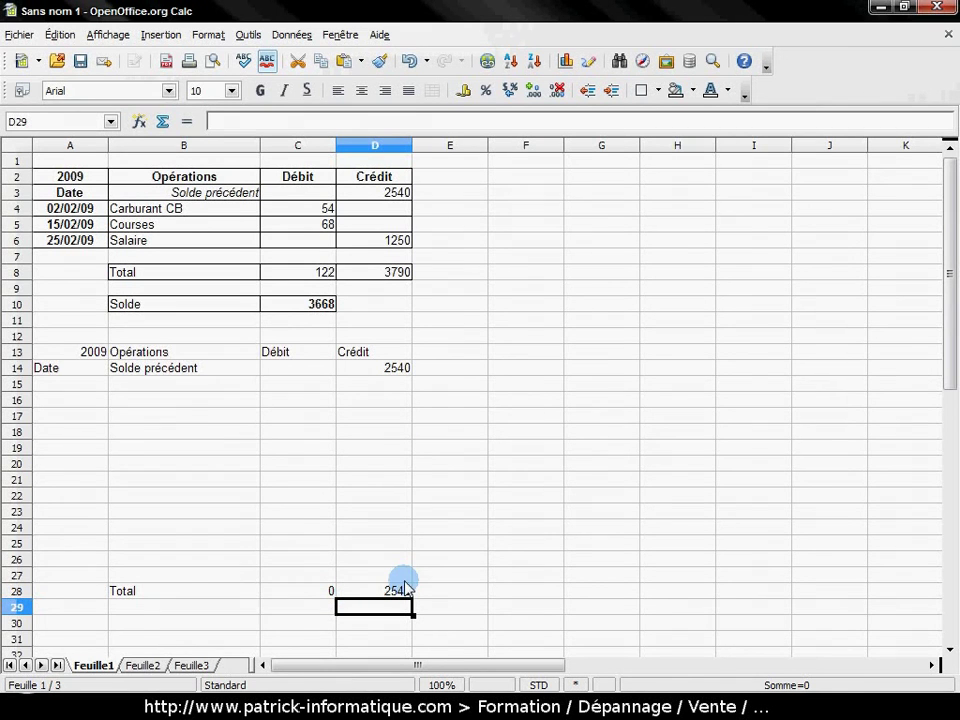
# Label B30 "Solde" and calculate the second table's balance in C30 with the formula =D28-C28.
pyautogui.click(236, 624)
pyautogui.write('S')
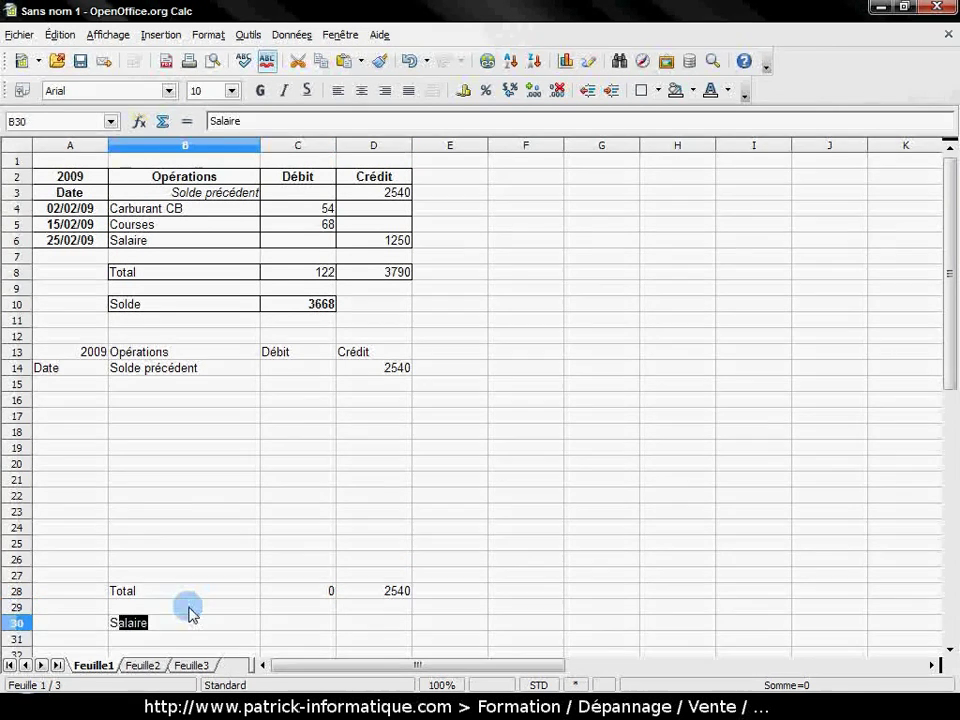
pyautogui.write('olde')
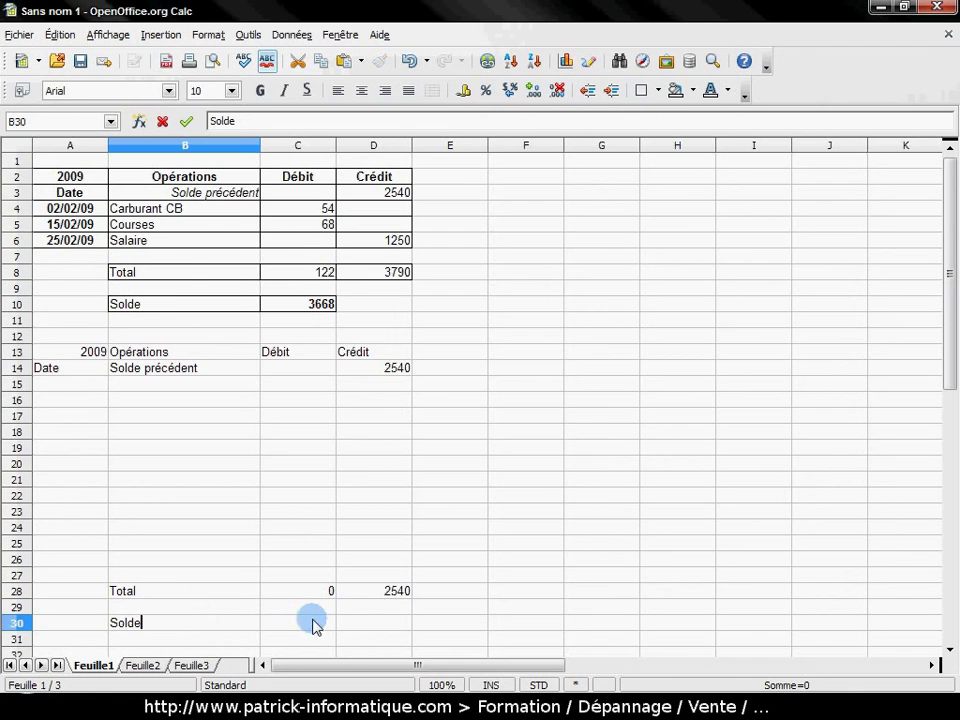
pyautogui.click(313, 625)
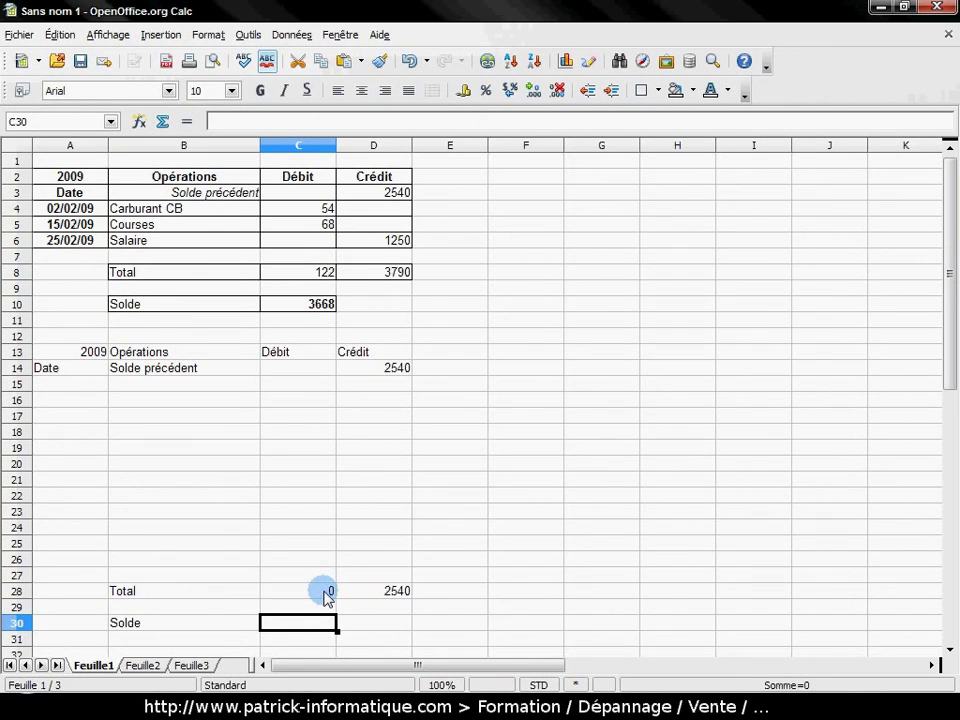
pyautogui.write('=')
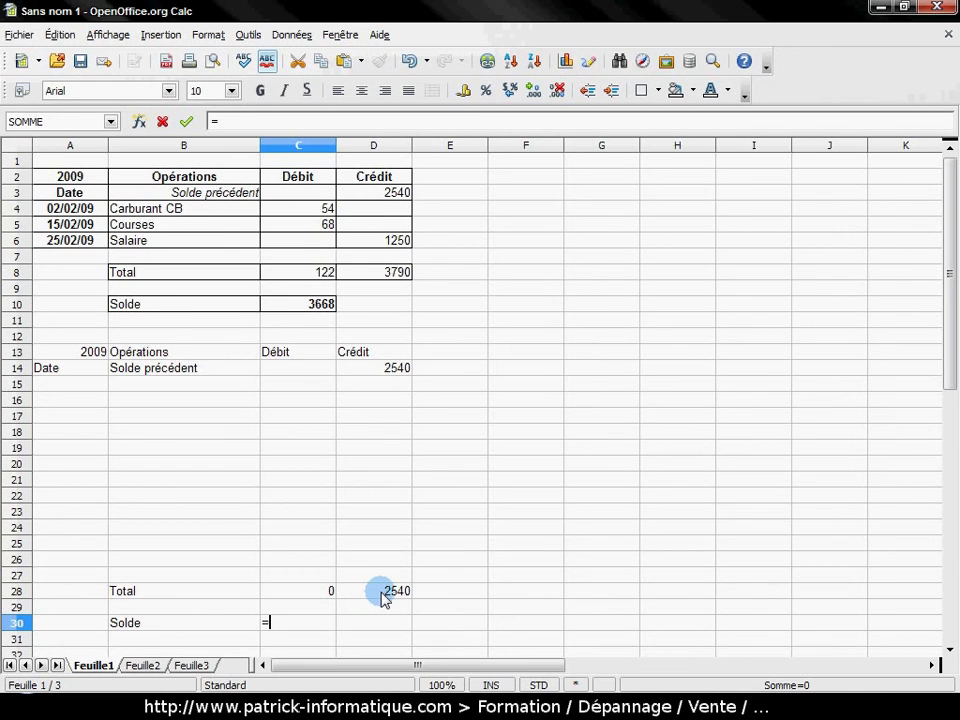
pyautogui.click(380, 592)
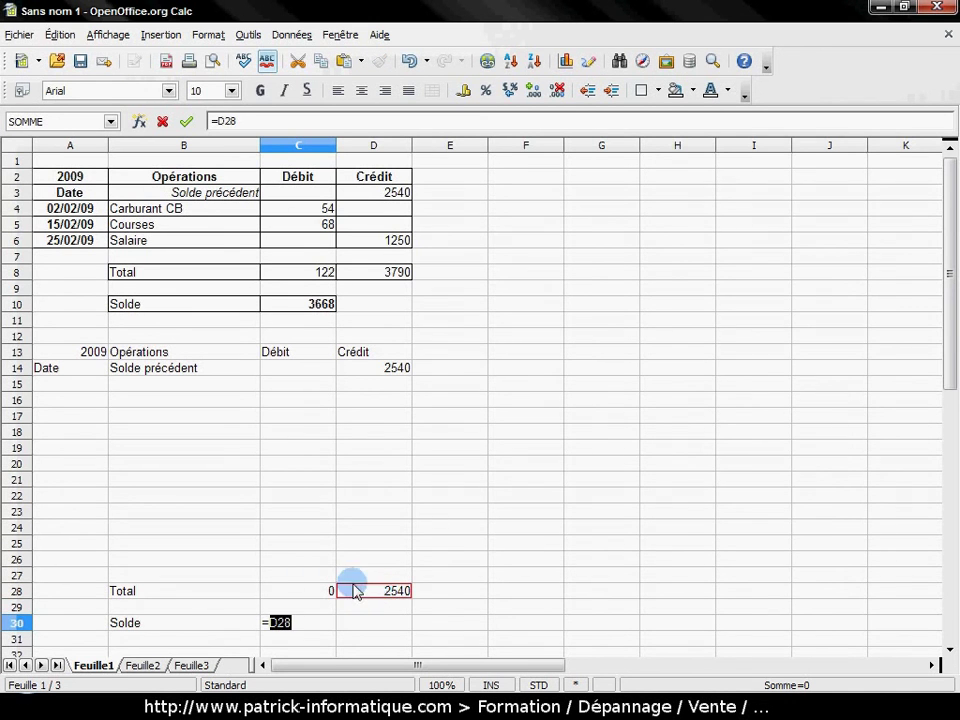
pyautogui.write('-')
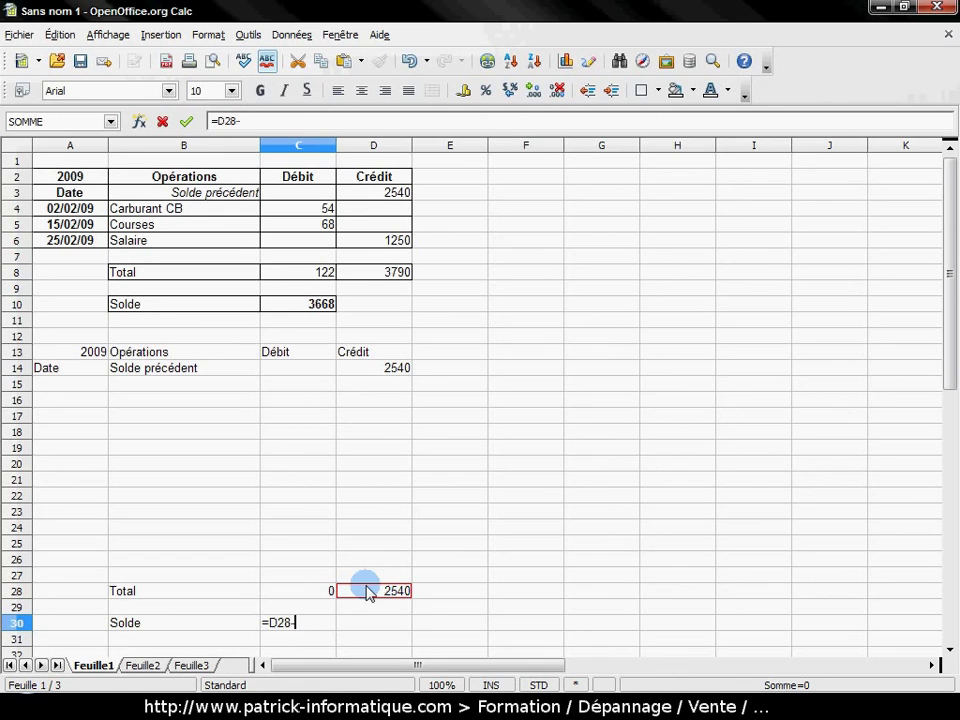
pyautogui.click(310, 592)
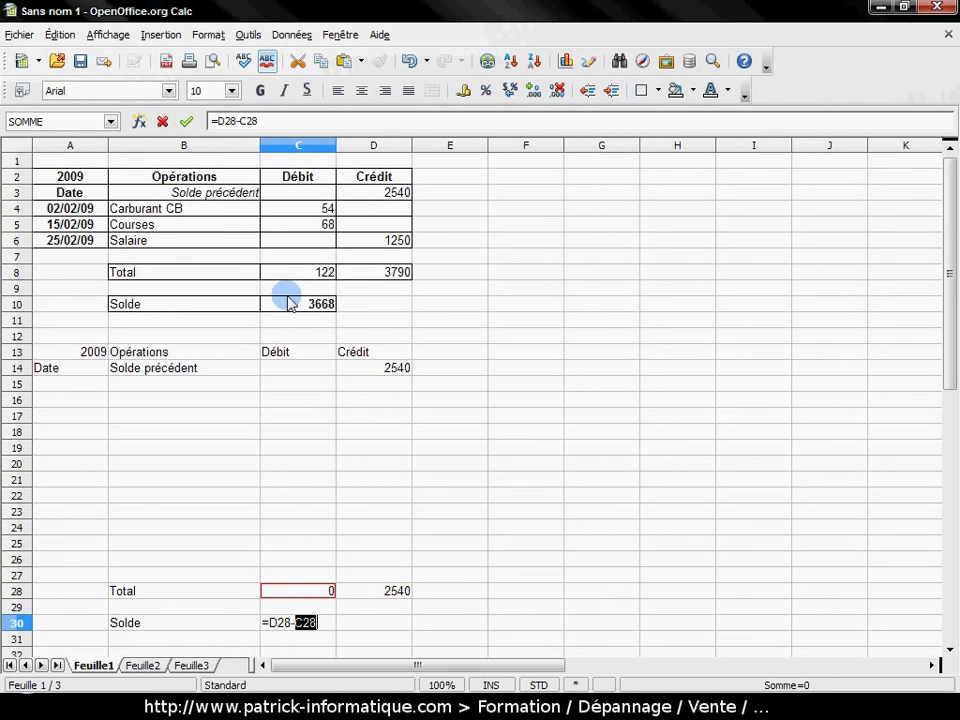
pyautogui.press('Return')
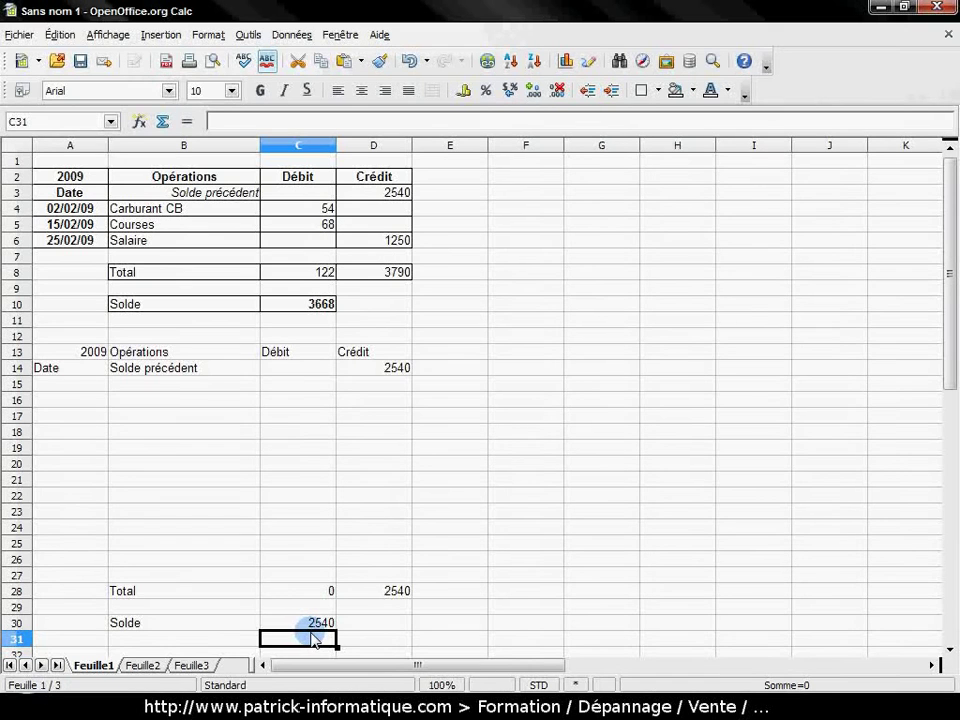
# Record a first operation in row 15 of the second table: date 02/02/09, "Carburant CB", debit 54.
pyautogui.click(72, 386)
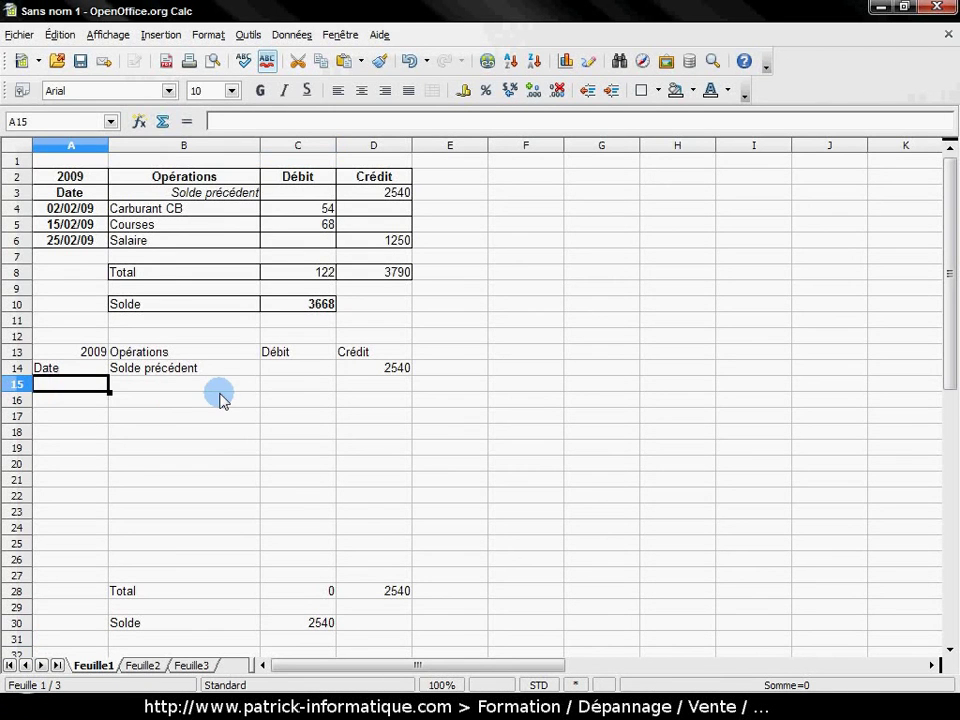
pyautogui.write('02/02/09')
pyautogui.press('Tab')
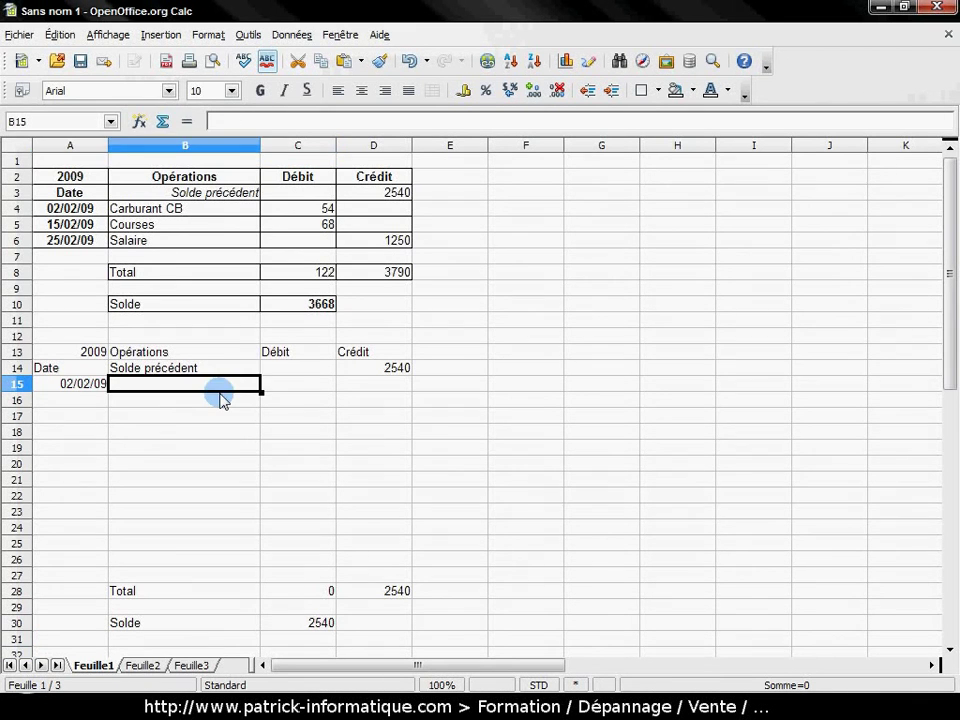
pyautogui.write('Carburant CB')
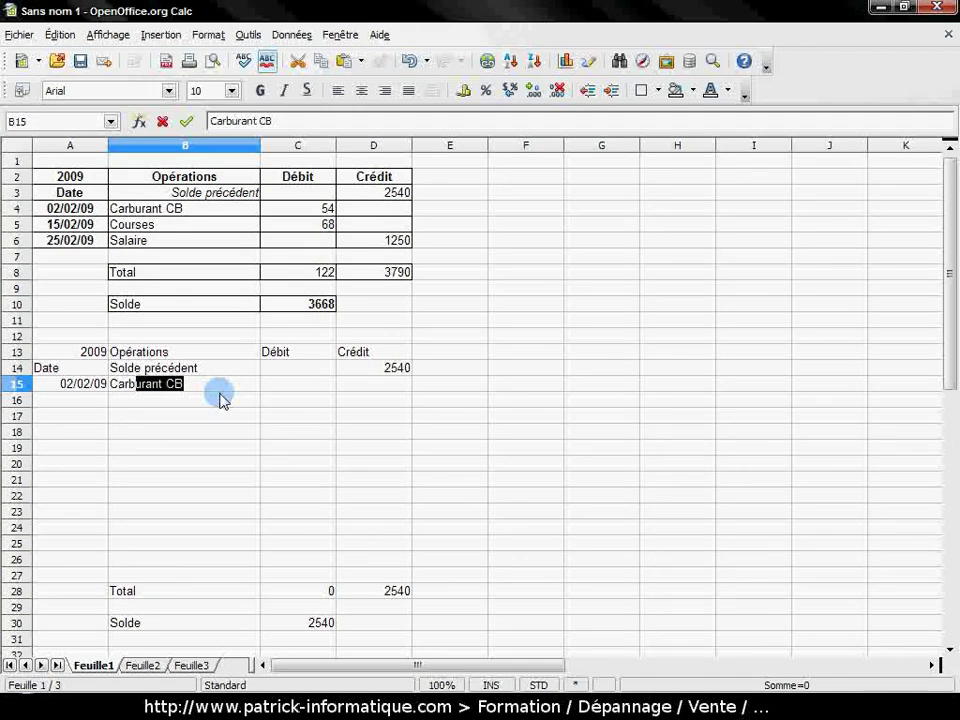
pyautogui.press('Tab')
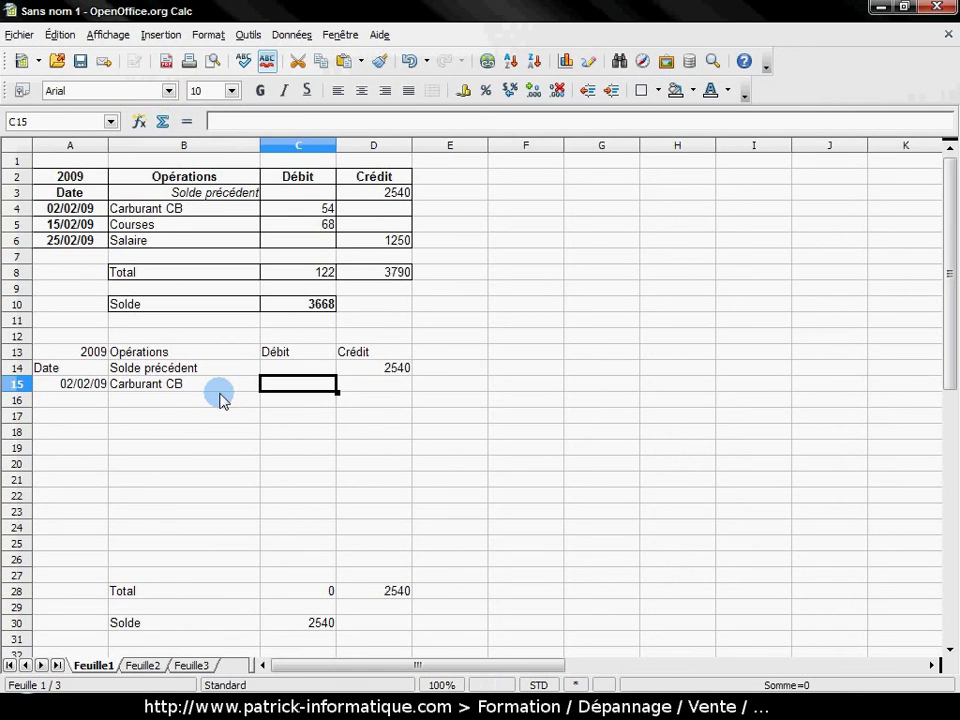
pyautogui.write('54')
pyautogui.press('Return')
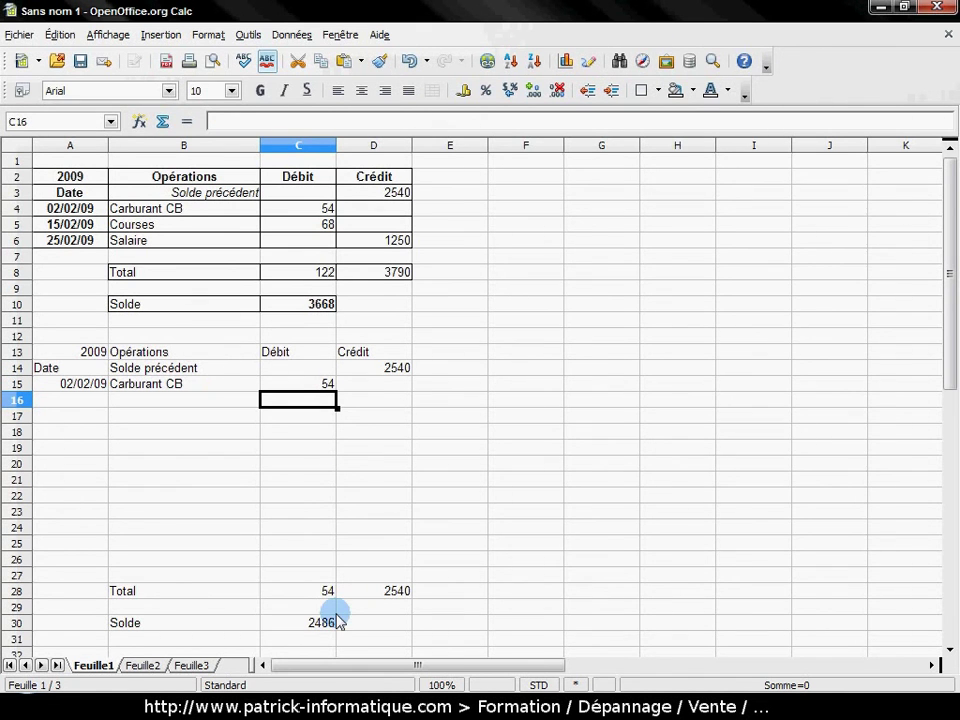
# Apply borders around and between all cells of the second table's range A13:D26.
pyautogui.moveTo(86, 356); pyautogui.dragTo(401, 569)
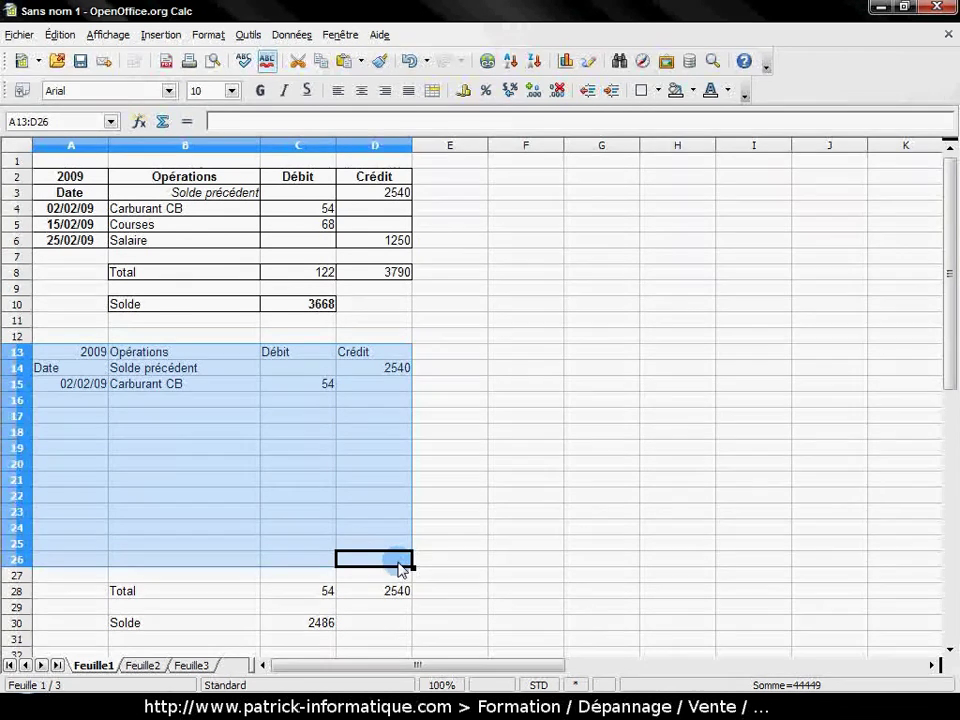
pyautogui.click(657, 90)
pyautogui.click(722, 168)
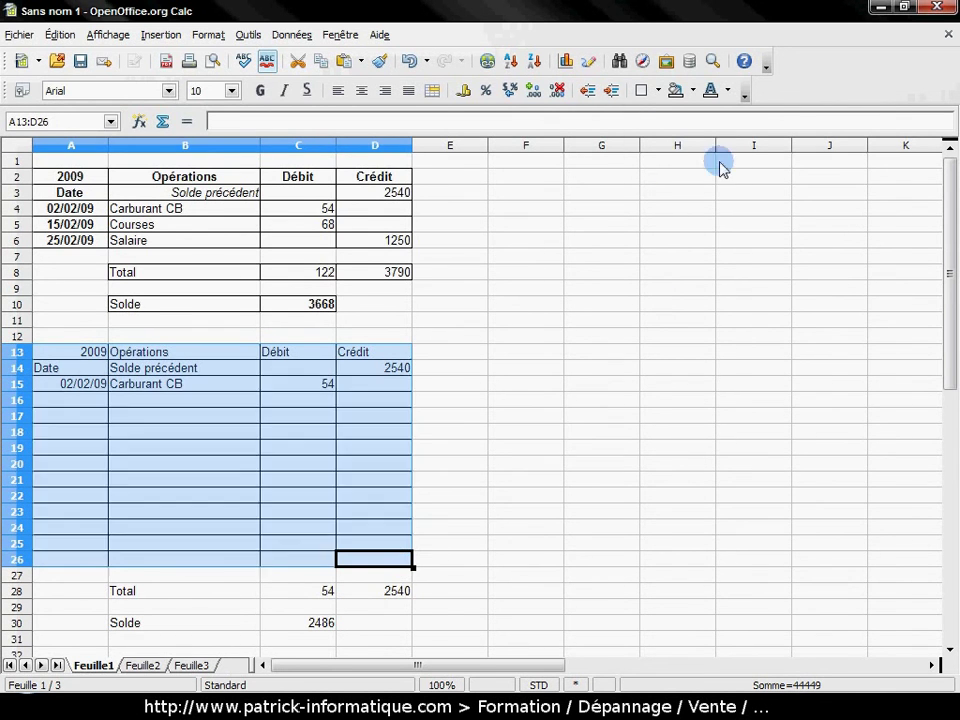
pyautogui.click(525, 367)
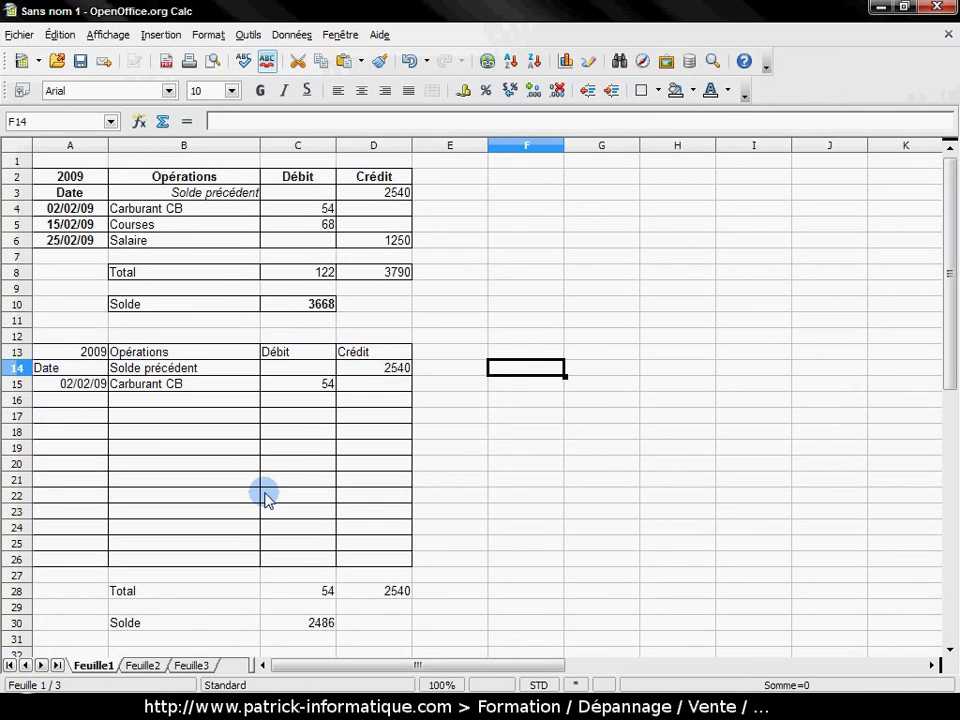
# Right-align the "Total" and "Solde" labels of the first table in B8:B10.
pyautogui.click(185, 273)
pyautogui.moveTo(185, 276); pyautogui.dragTo(186, 305)
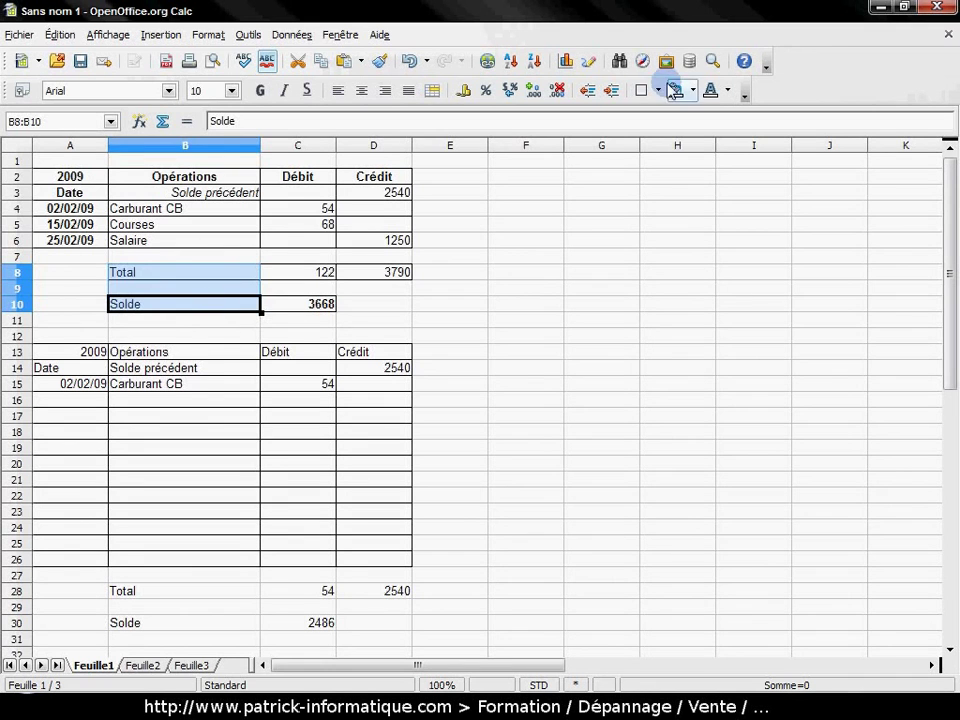
pyautogui.click(385, 91)
pyautogui.click(524, 288)
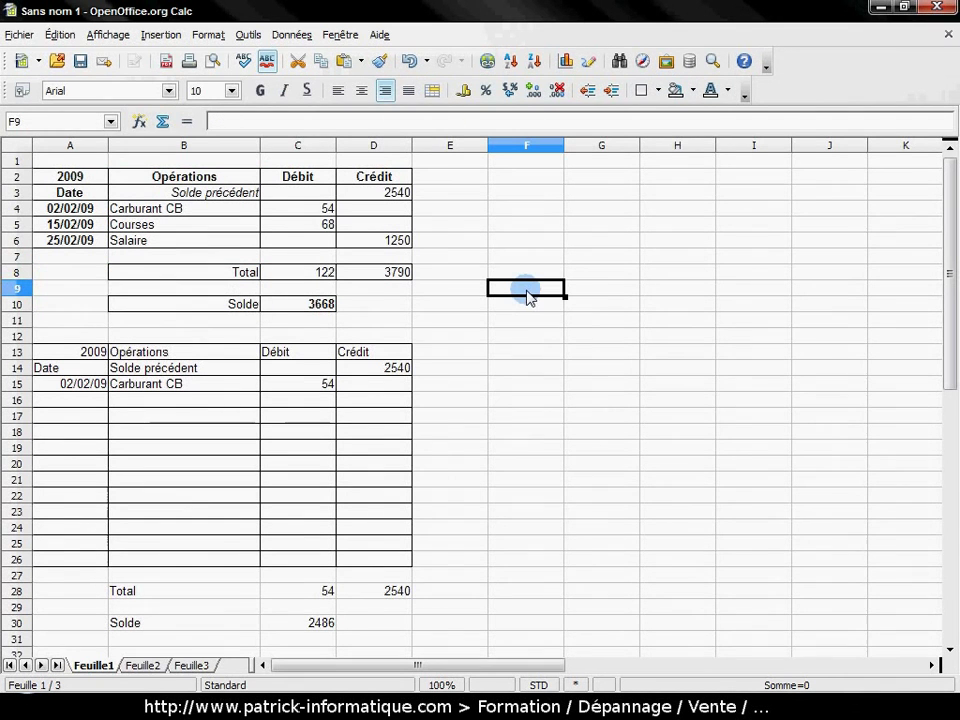